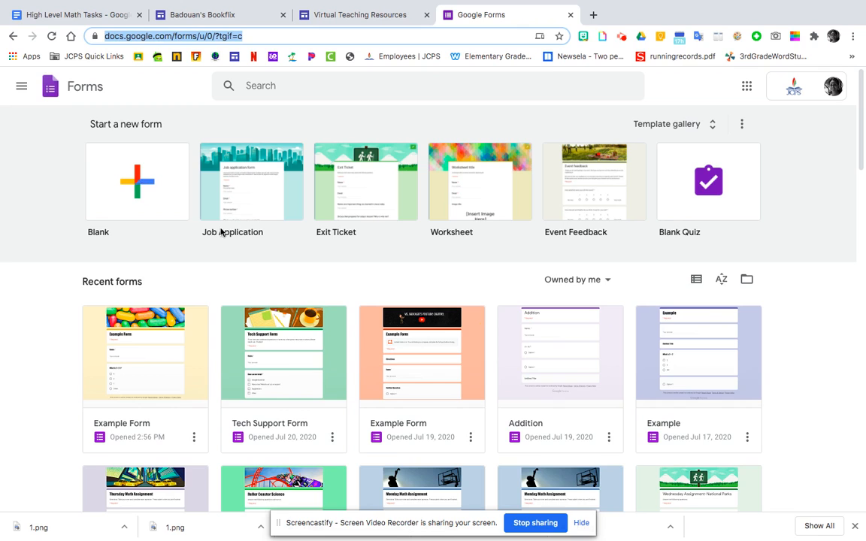
Step: Look through the thumbnails of the recent forms on the start page
scroll(242, 243, "down", 1)
scroll(242, 244, "down", 2)
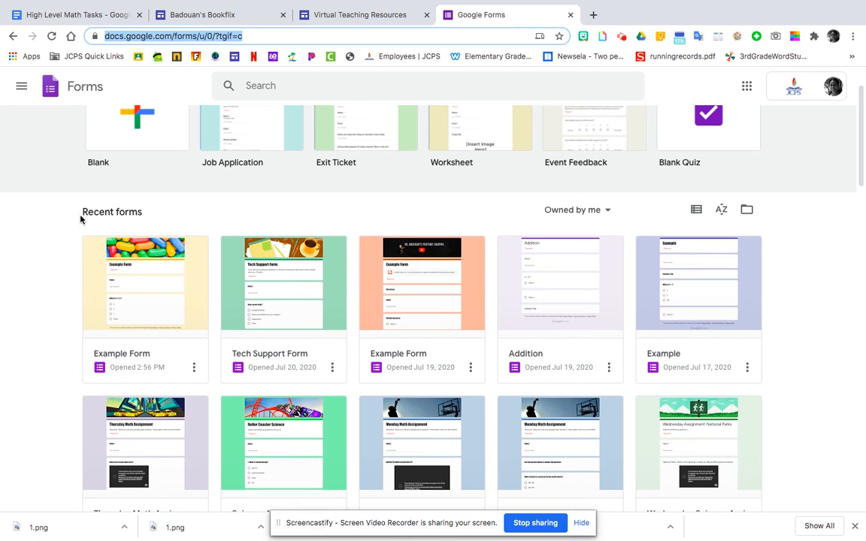
scroll(124, 259, "down", 3)
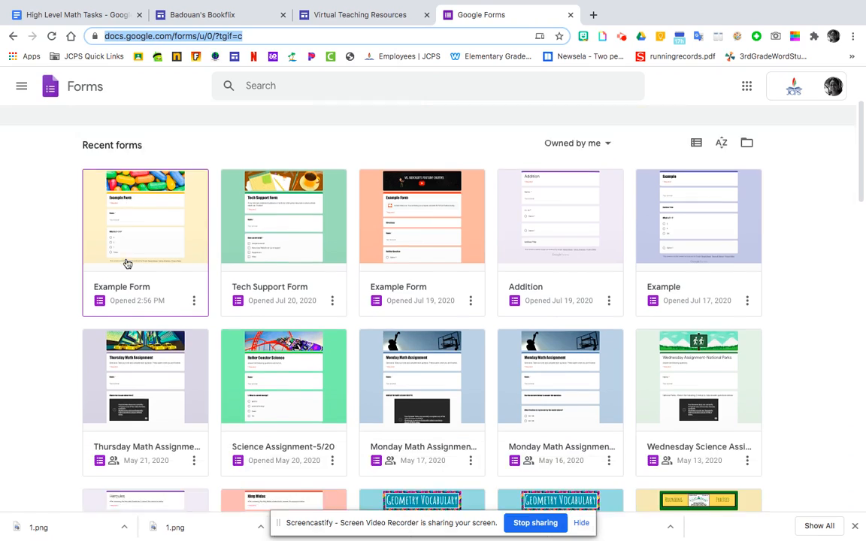
scroll(128, 262, "down", 5)
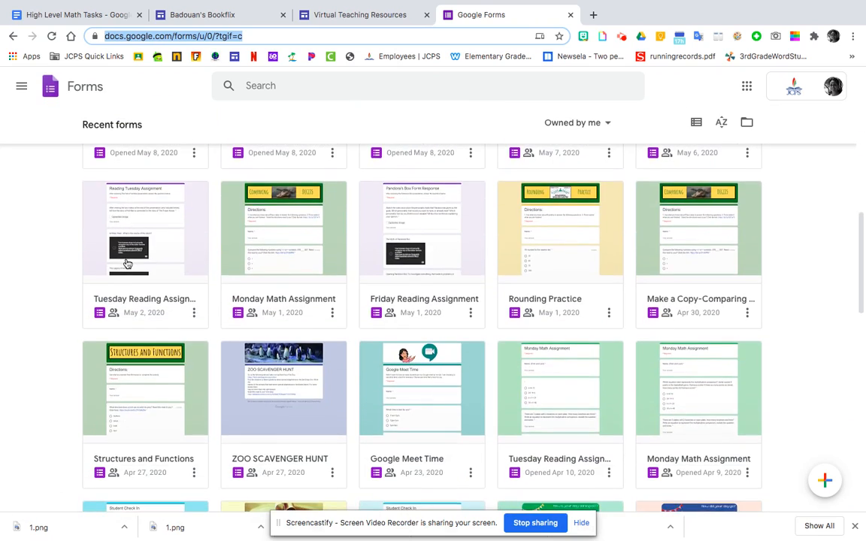
scroll(127, 264, "down", 2)
scroll(127, 263, "down", 2)
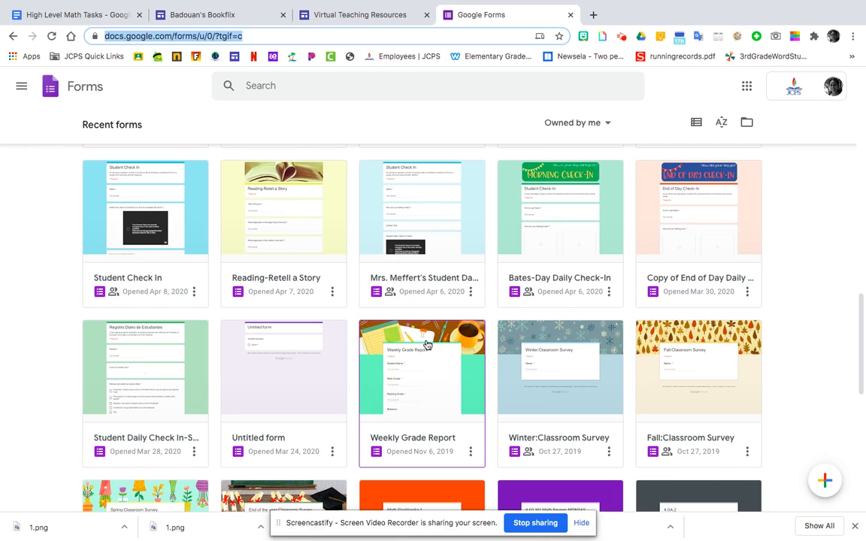
scroll(366, 251, "up", 10)
scroll(369, 252, "down", 1)
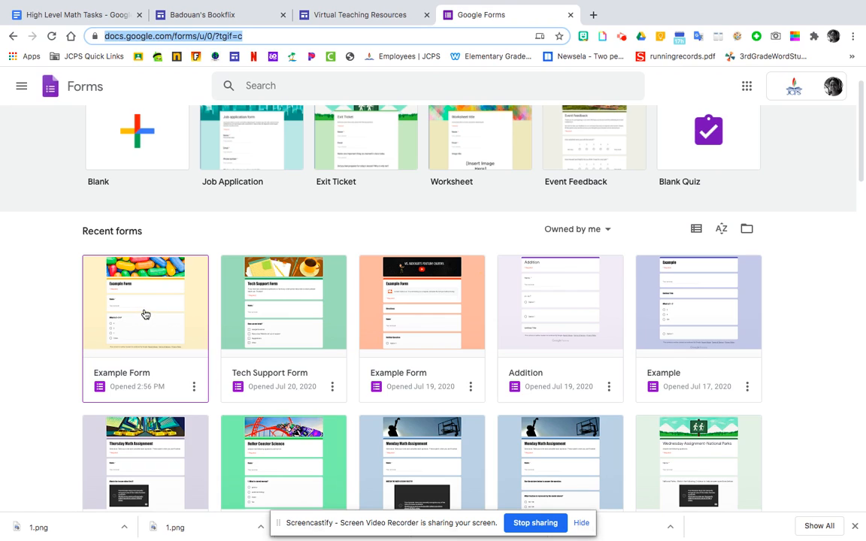
Step: Switch the recent forms to list view and look through the list
left_click(696, 231)
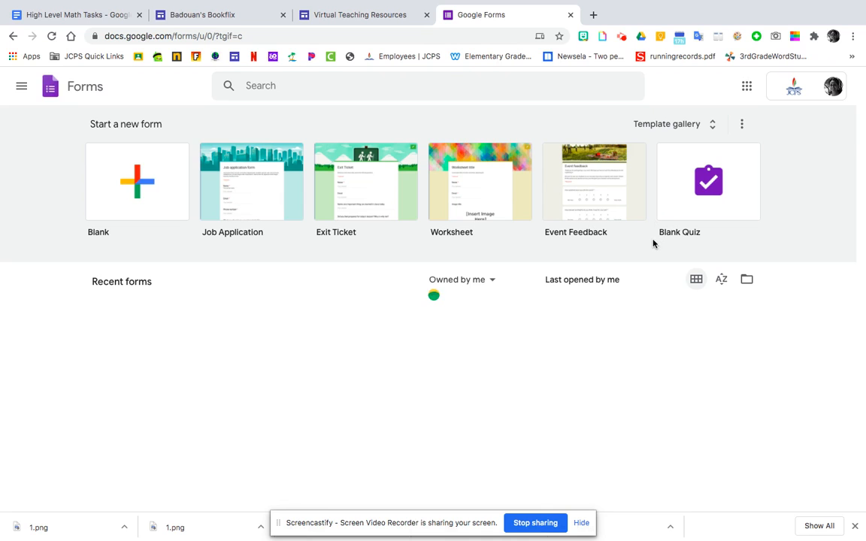
scroll(503, 400, "down", 5)
scroll(502, 400, "up", 6)
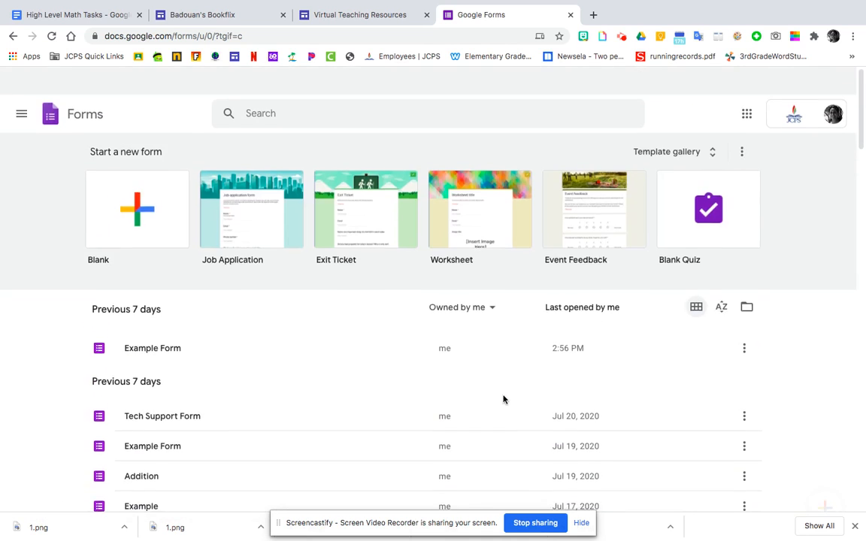
Step: Check the sort options and the file picker, and return the recent forms to grid view
left_click(720, 279)
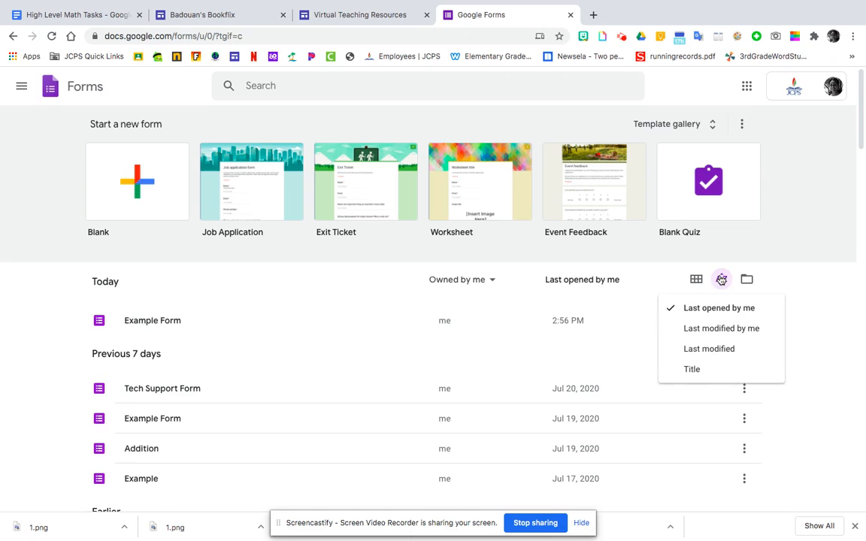
left_click(747, 279)
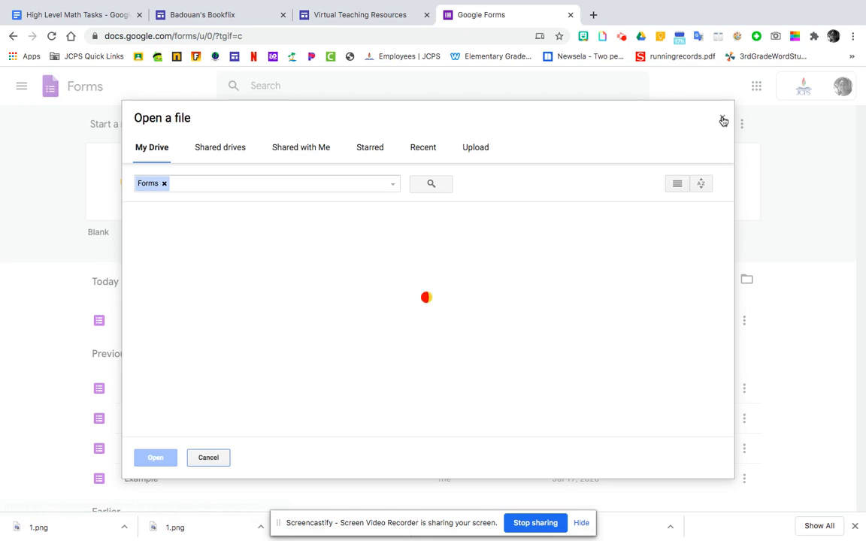
left_click(721, 120)
left_click(696, 282)
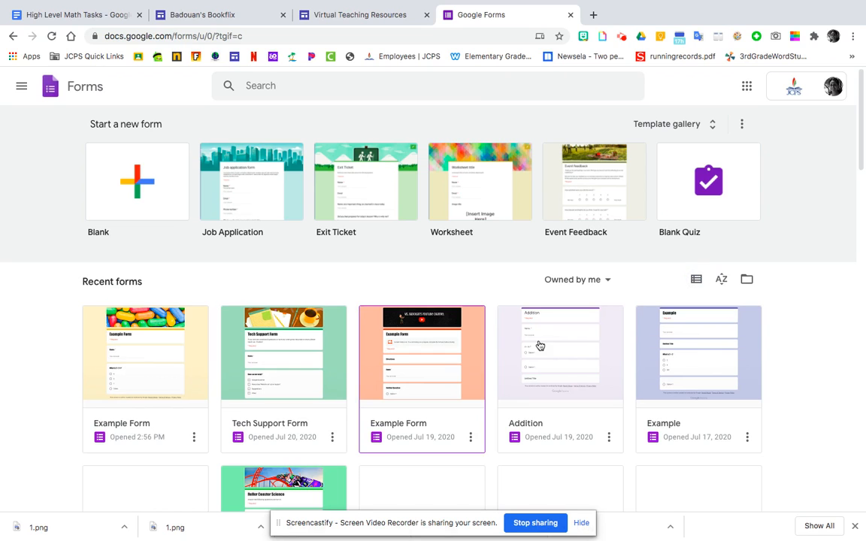
Step: Create a blank form titled "Example Form" and apply the same title as its document name
scroll(301, 251, "up", 1)
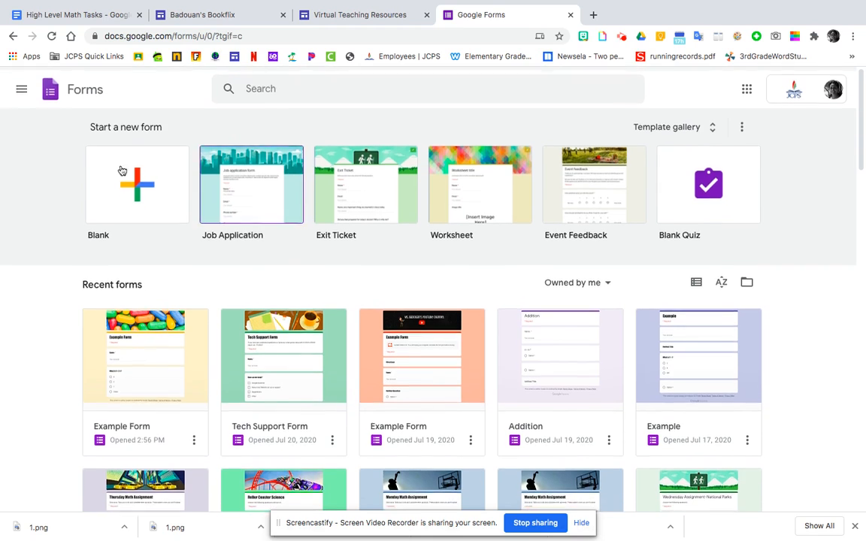
left_click(134, 188)
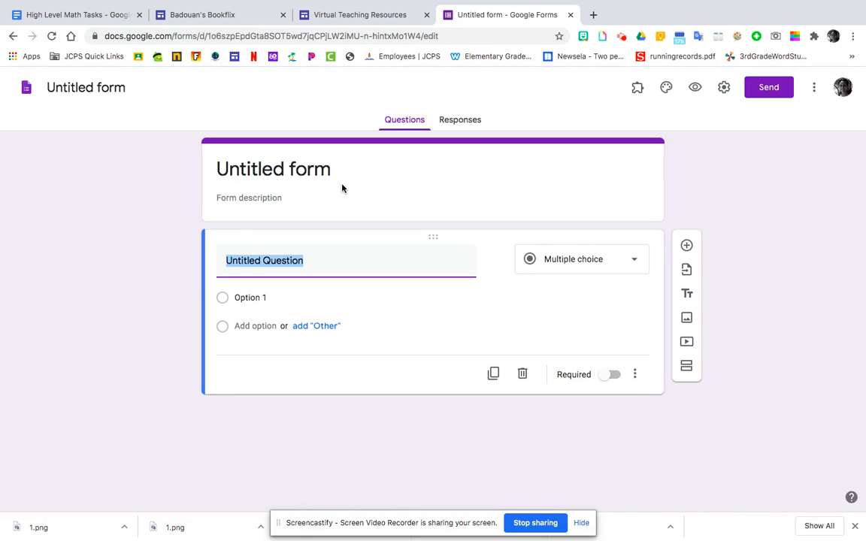
left_click(338, 172)
type("E")
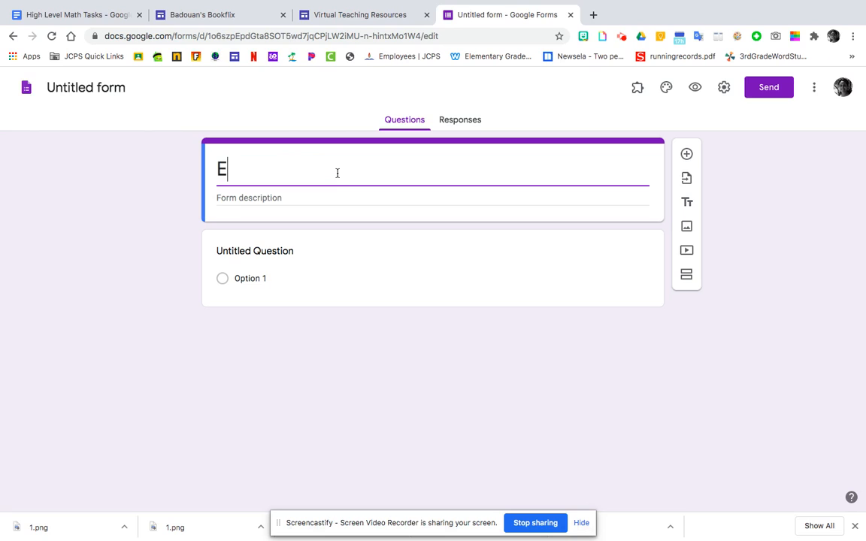
type("xample Form")
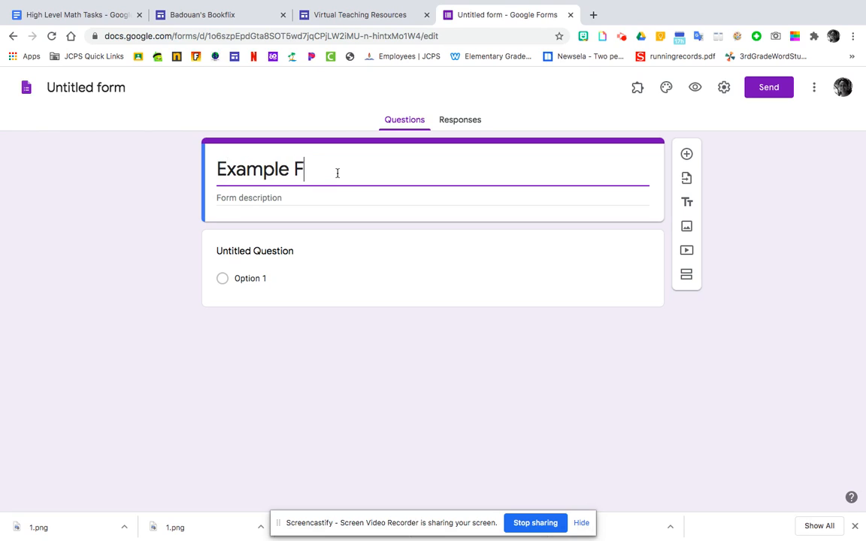
left_click(118, 85)
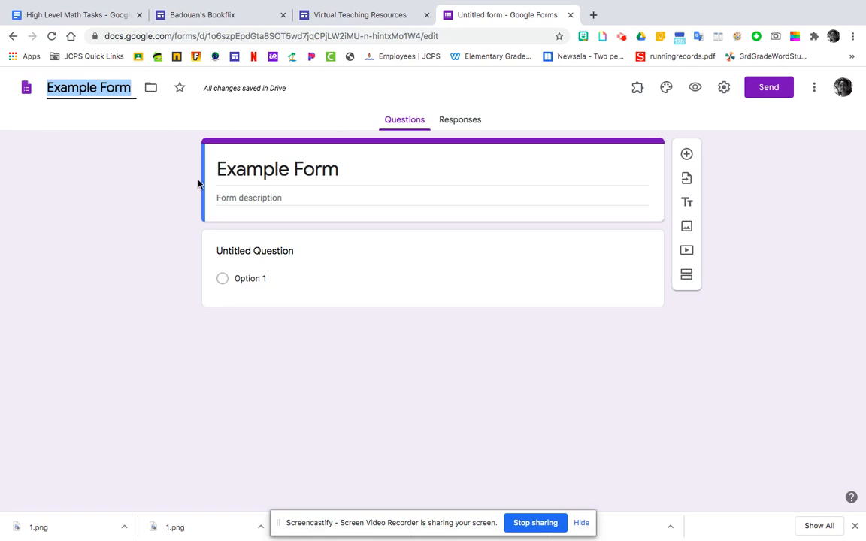
left_click(266, 198)
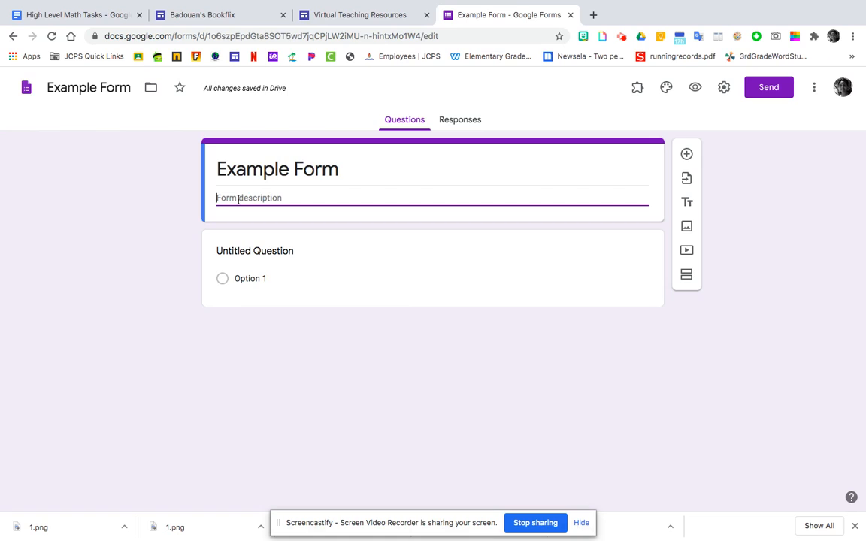
Step: Turn the untitled question into a required short-answer question reading "Name:"
left_click(237, 252)
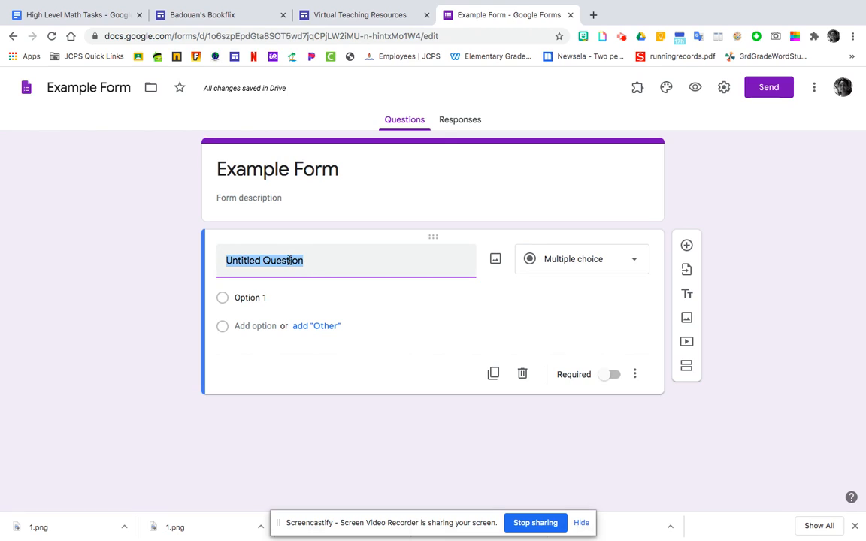
type("Name:")
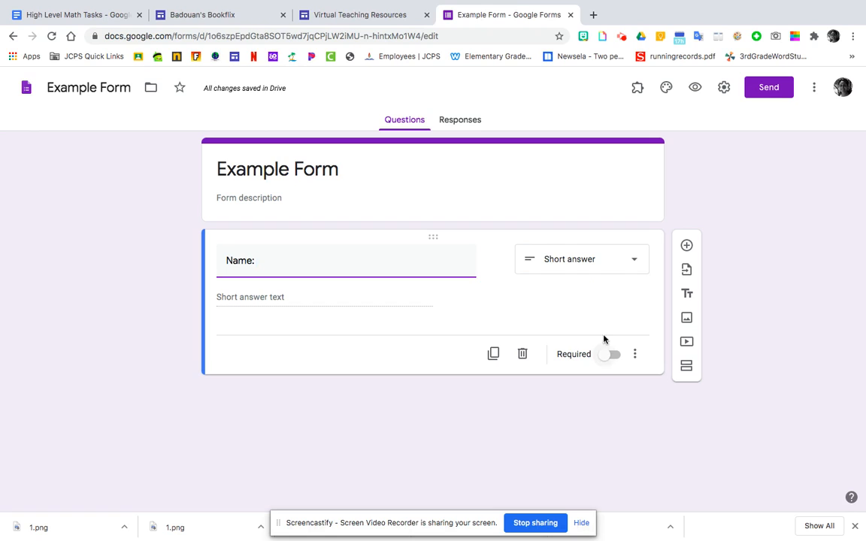
left_click(614, 263)
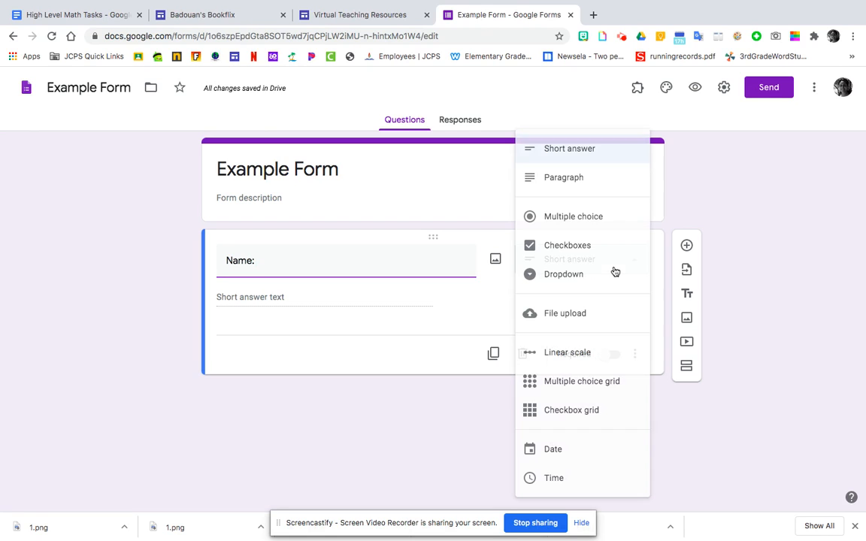
left_click(591, 147)
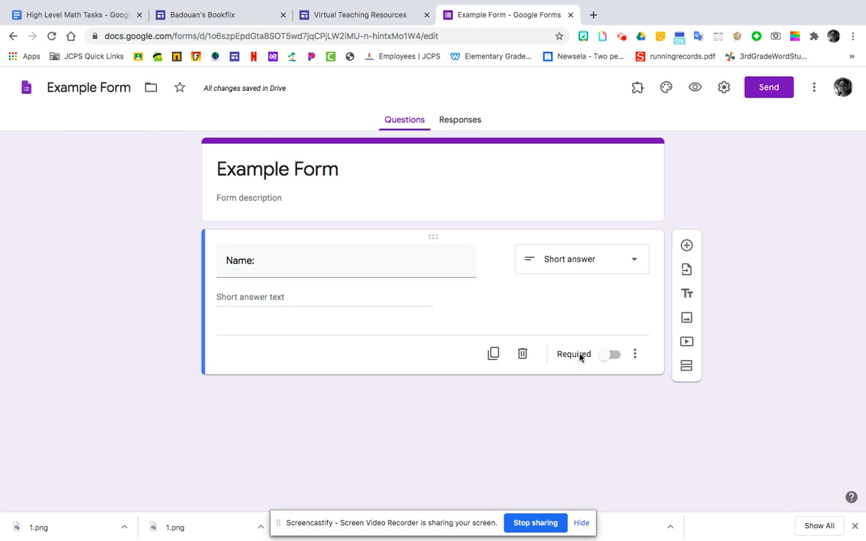
left_click(610, 355)
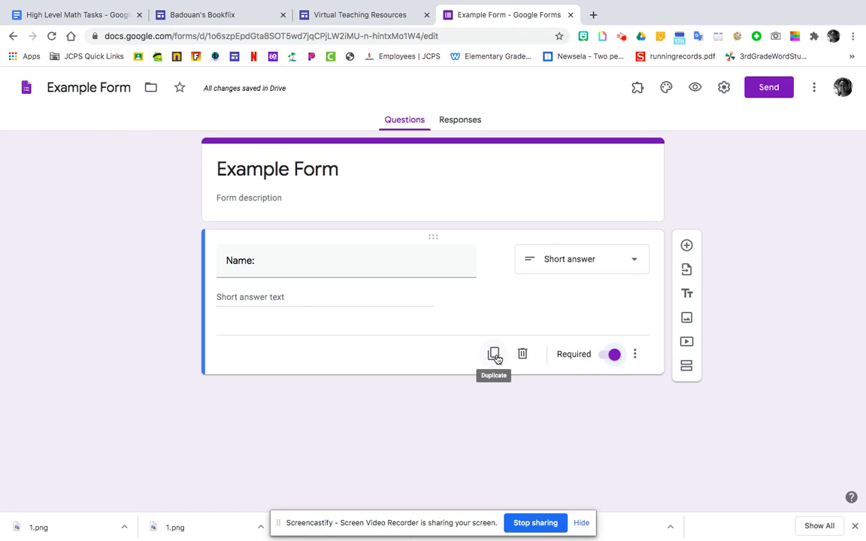
Step: Show the description line on the "Name:" question and hide it again
left_click(635, 354)
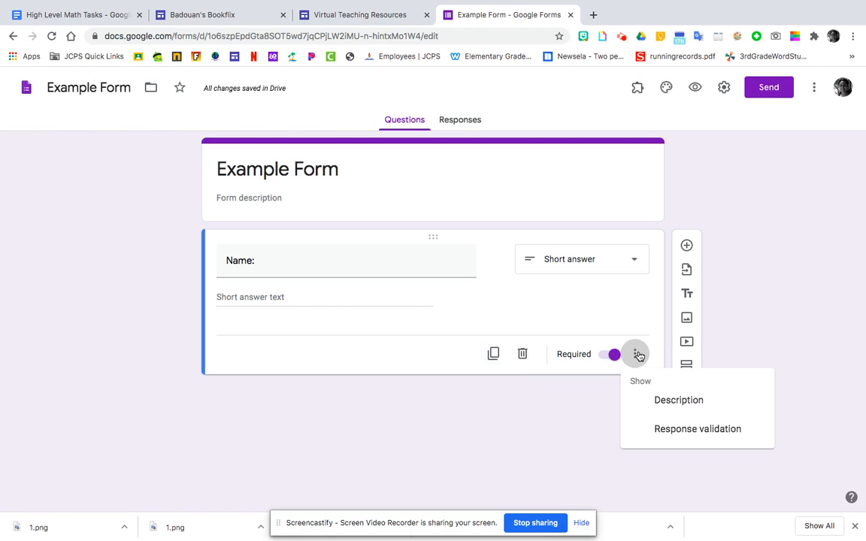
left_click(667, 399)
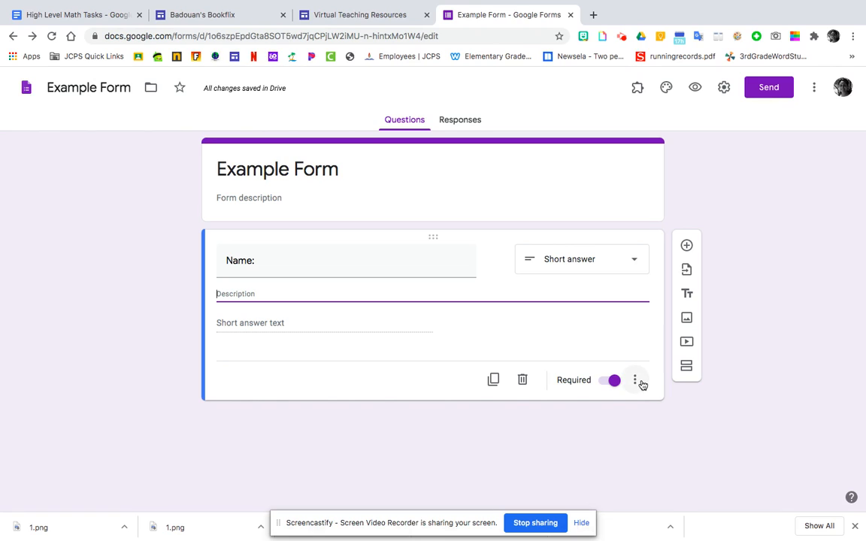
left_click(641, 383)
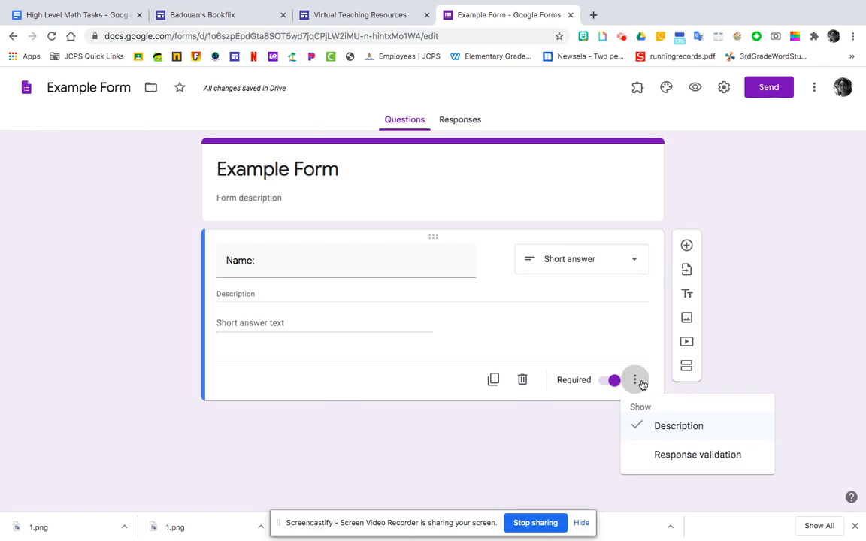
left_click(645, 433)
Step: Try a Text response validation on the "Name:" question and remove the validation again
left_click(635, 356)
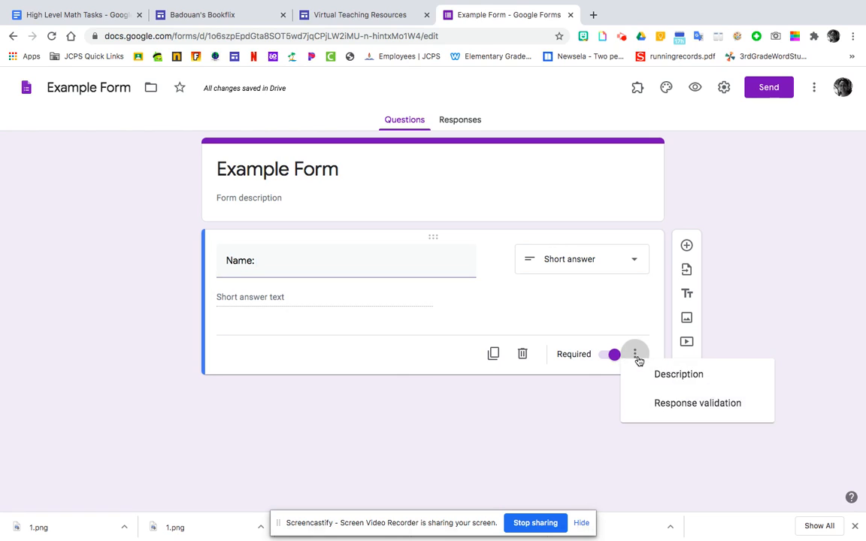
left_click(667, 429)
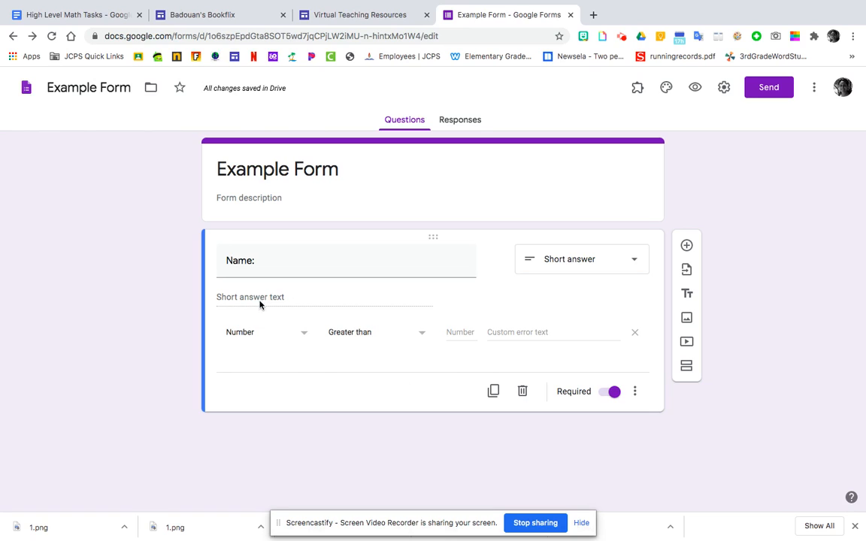
left_click(251, 333)
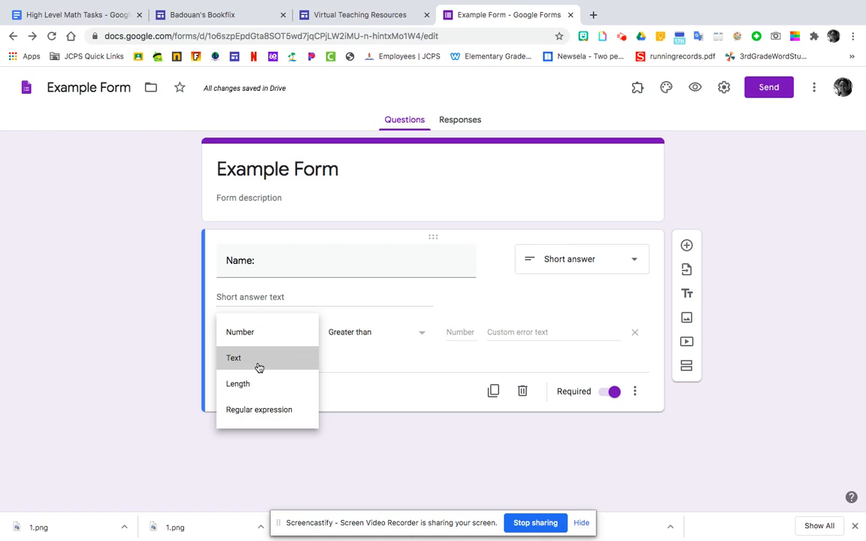
left_click(259, 360)
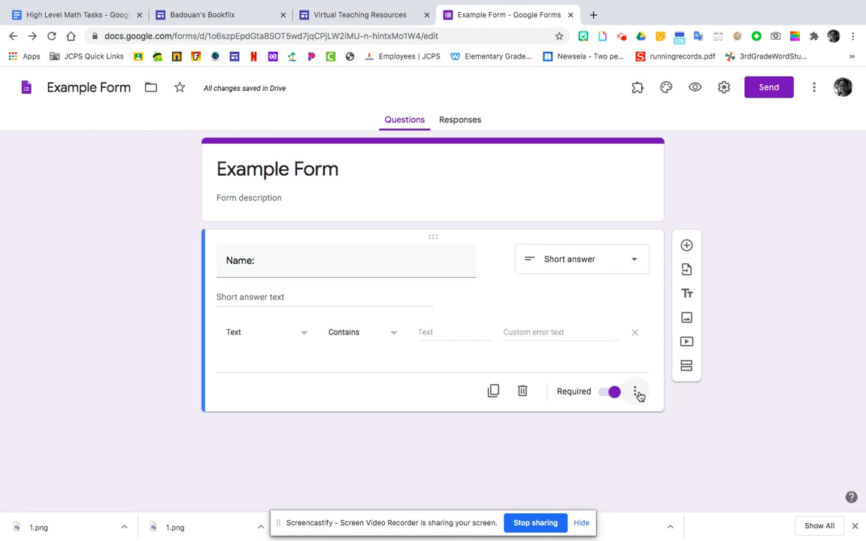
left_click(636, 393)
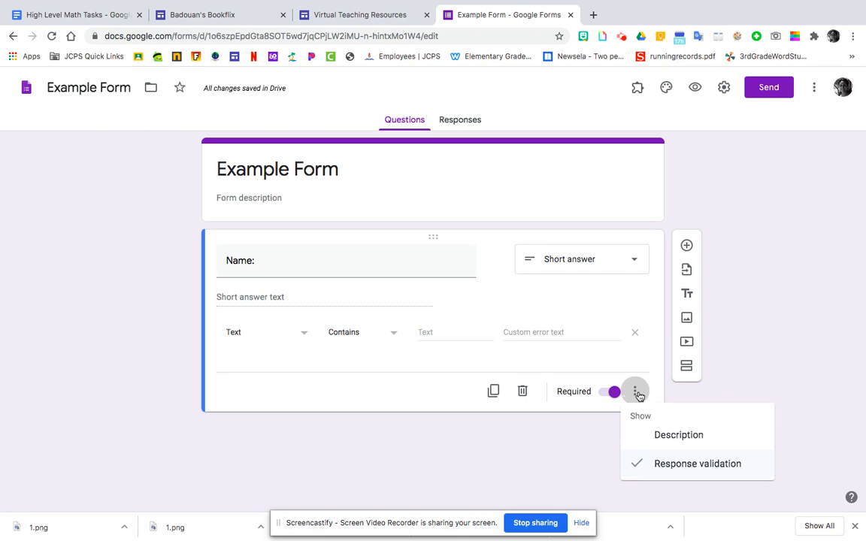
left_click(637, 467)
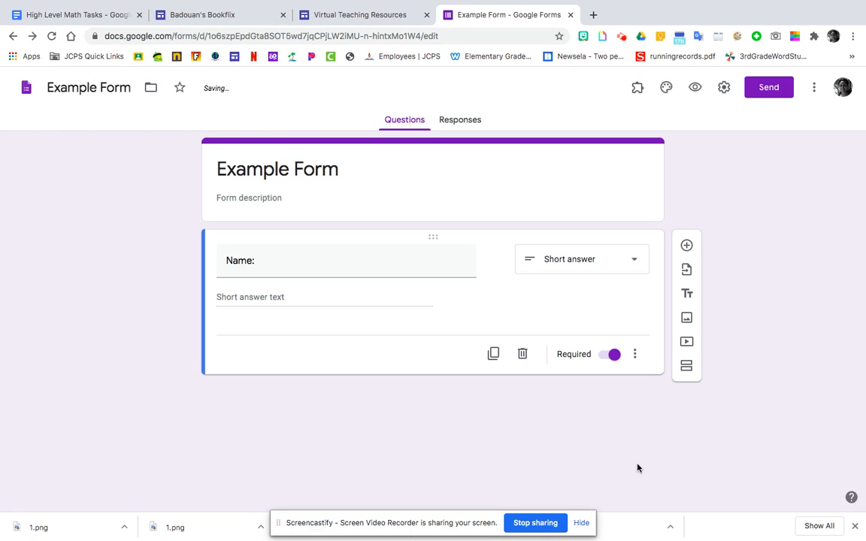
Step: Add a multiple-choice question below "Name:" that reads "What is 2+2=?"
left_click(686, 247)
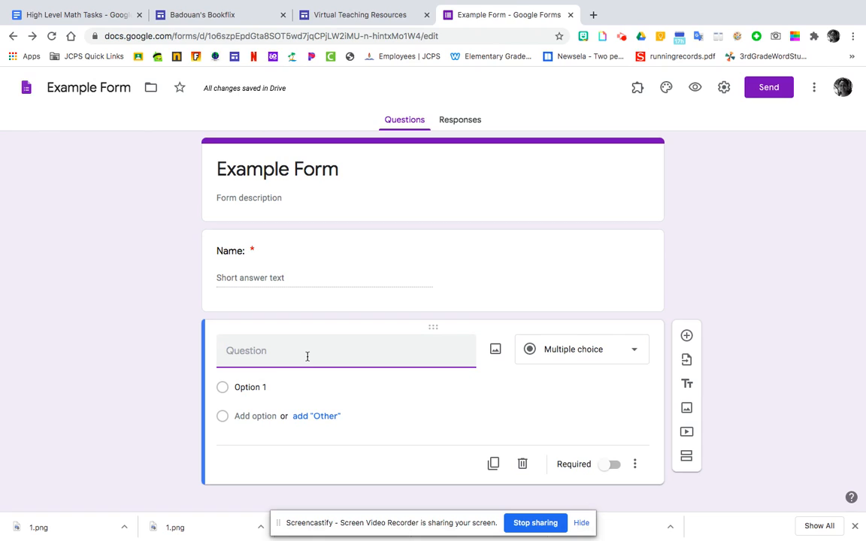
type("What is 2")
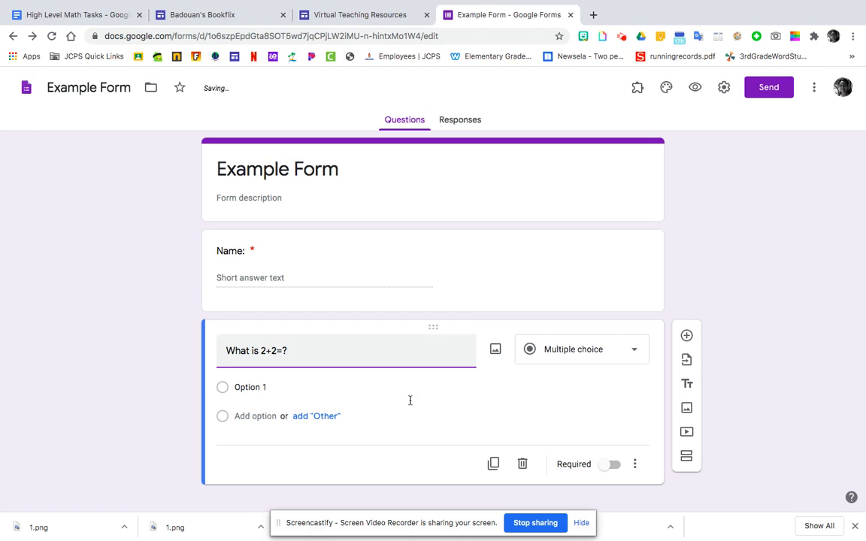
left_click(609, 351)
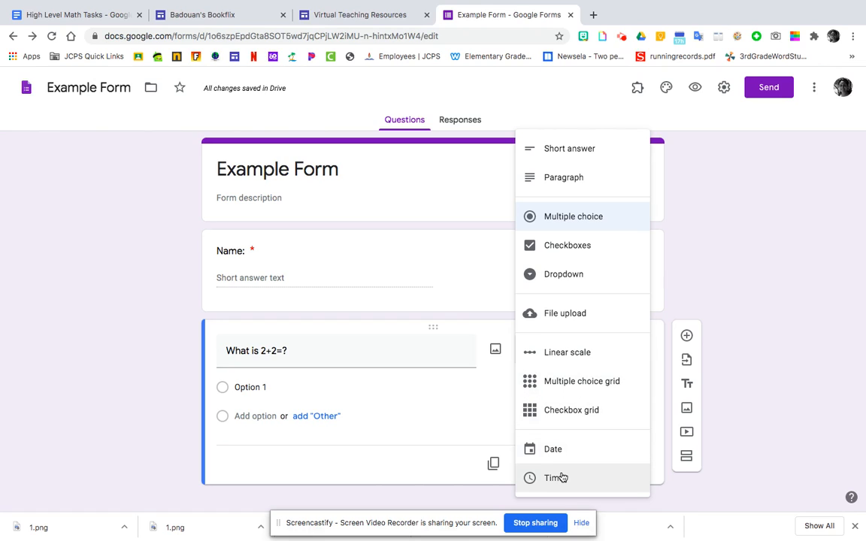
left_click(571, 215)
Step: Enter 4 as the first answer option of the "What is 2+2=?" question
left_click(265, 387)
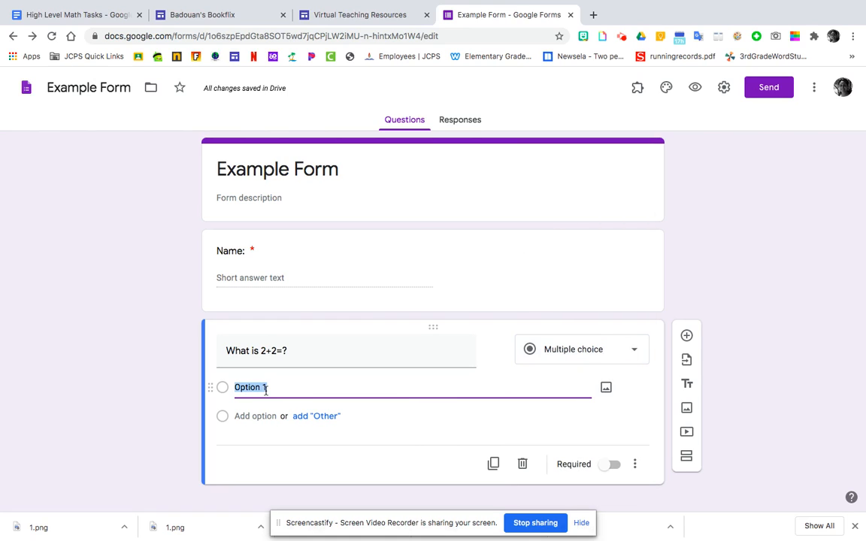
type("4")
key("Return")
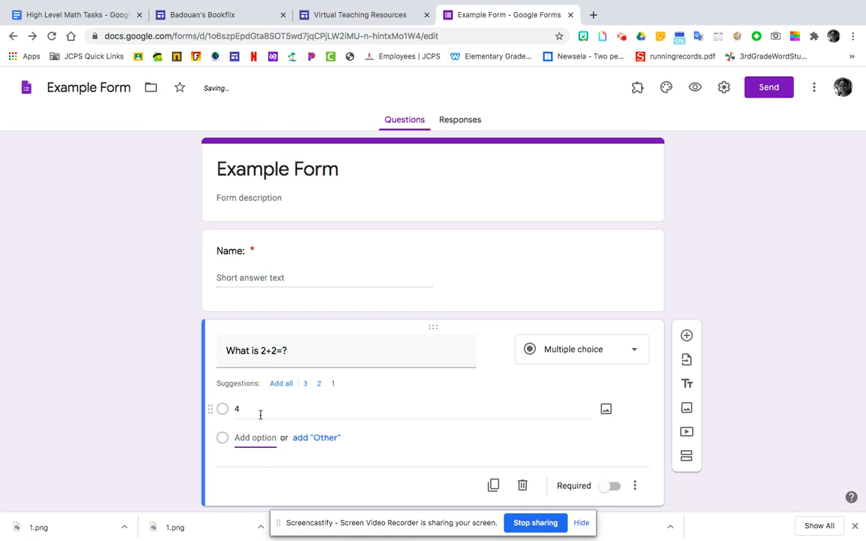
Step: Add 2, 3 and 1 as the remaining answer options of the "What is 2+2=?" question
type("2")
left_click(257, 466)
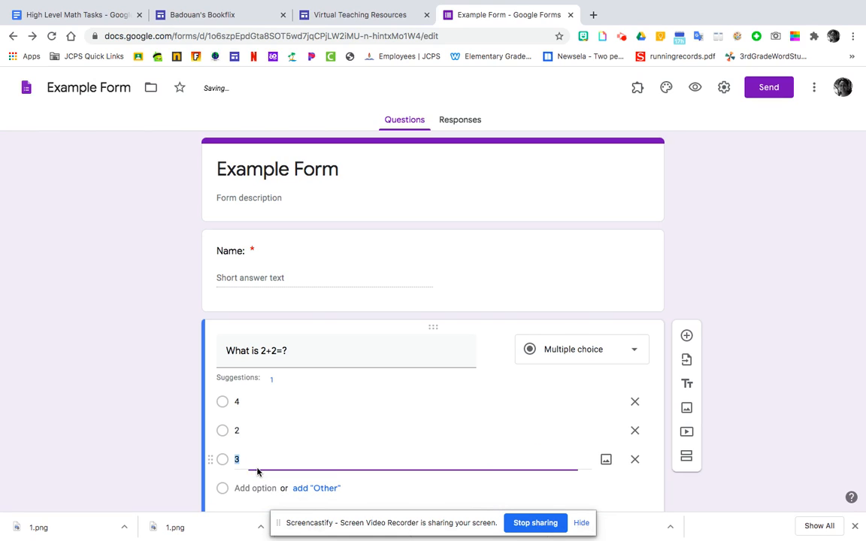
type("3")
left_click(258, 490)
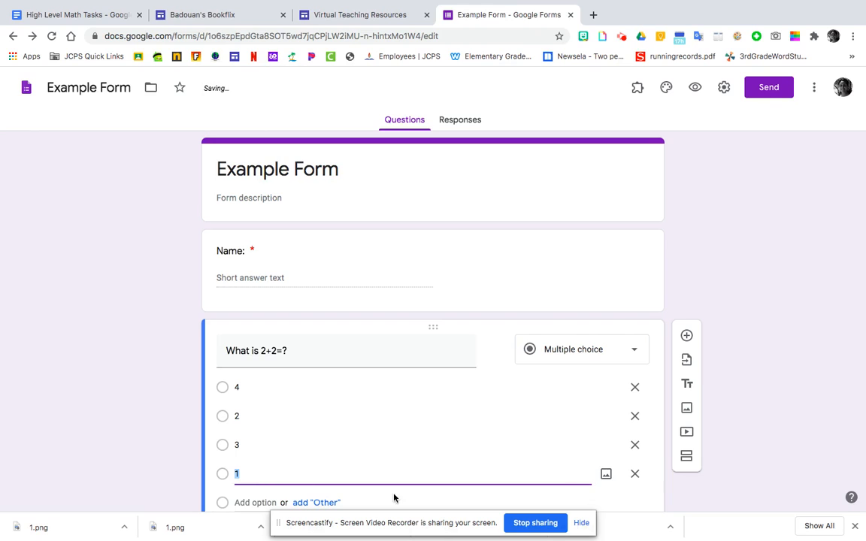
Step: Make the "What is 2+2=?" question required and view its additional options without choosing any
scroll(457, 469, "down", 2)
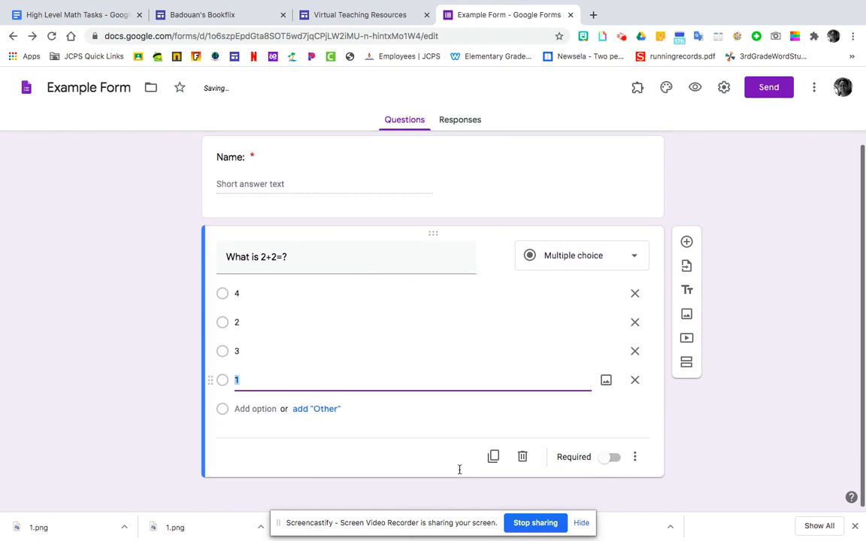
left_click(606, 457)
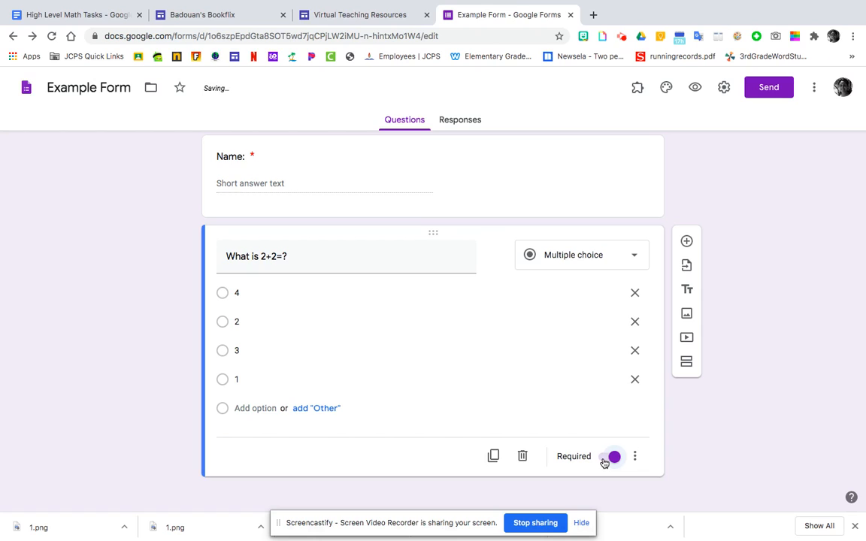
left_click(635, 457)
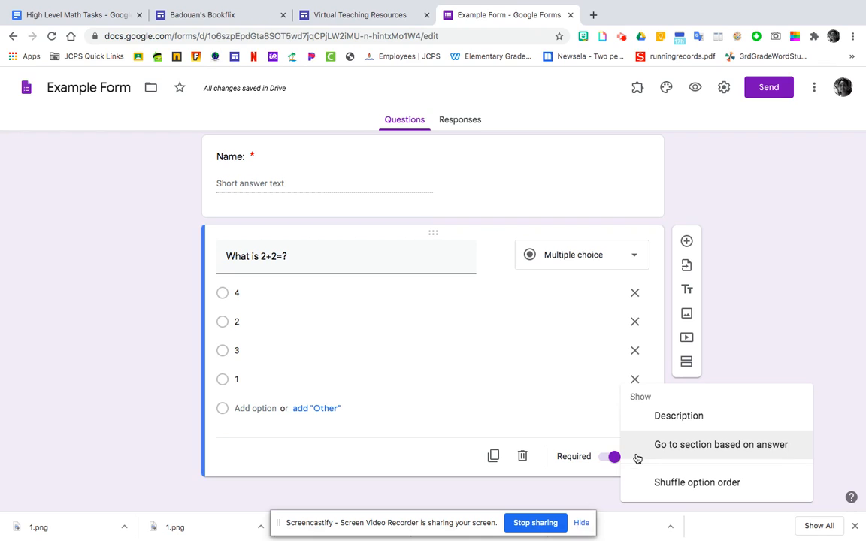
left_click(607, 429)
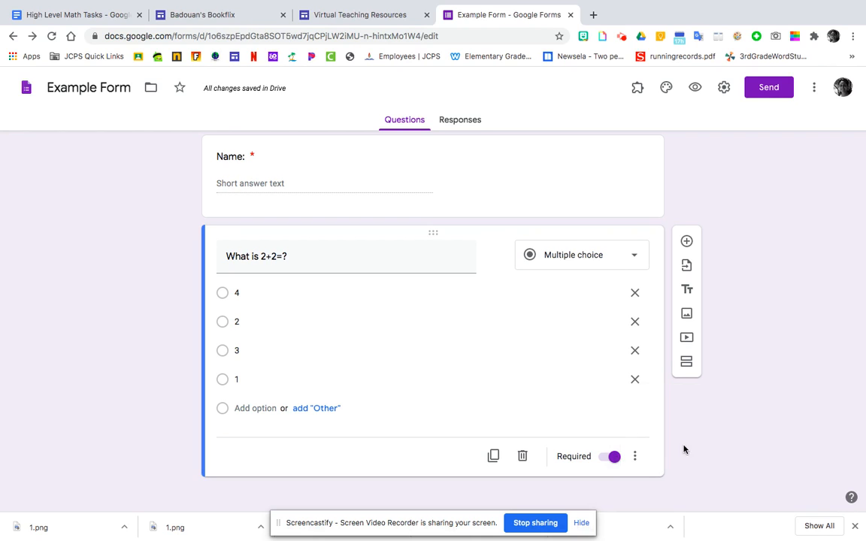
scroll(650, 429, "up", 2)
scroll(650, 429, "down", 2)
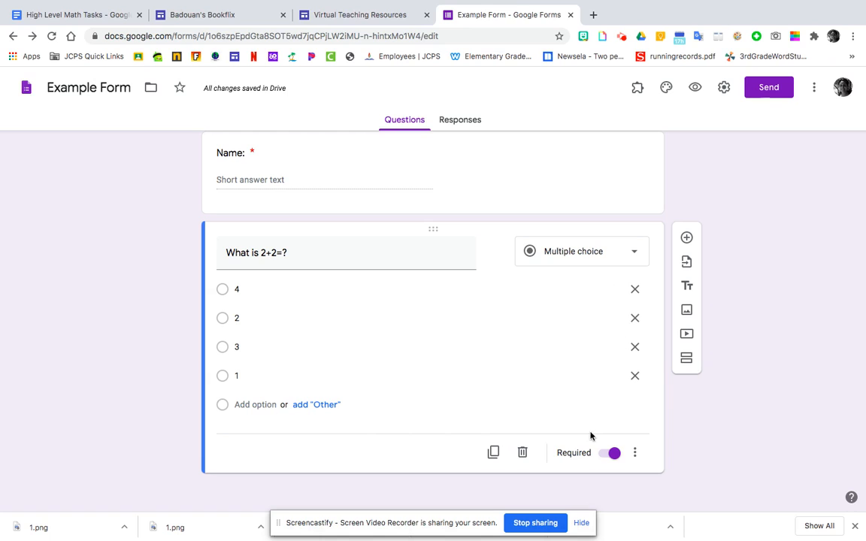
Step: Add a new section after the "What is 2+2=?" question and view its section options without choosing any
left_click(685, 364)
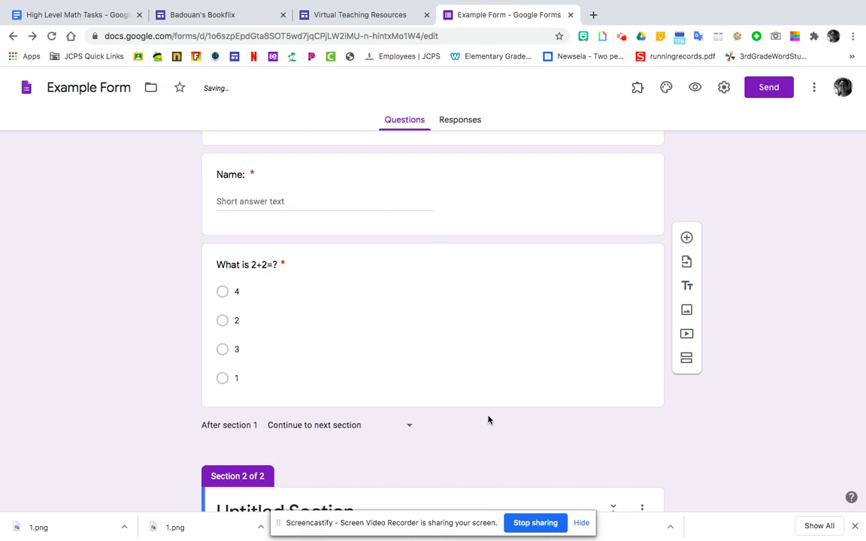
scroll(488, 417, "up", 2)
scroll(488, 415, "up", 1)
scroll(487, 417, "down", 2)
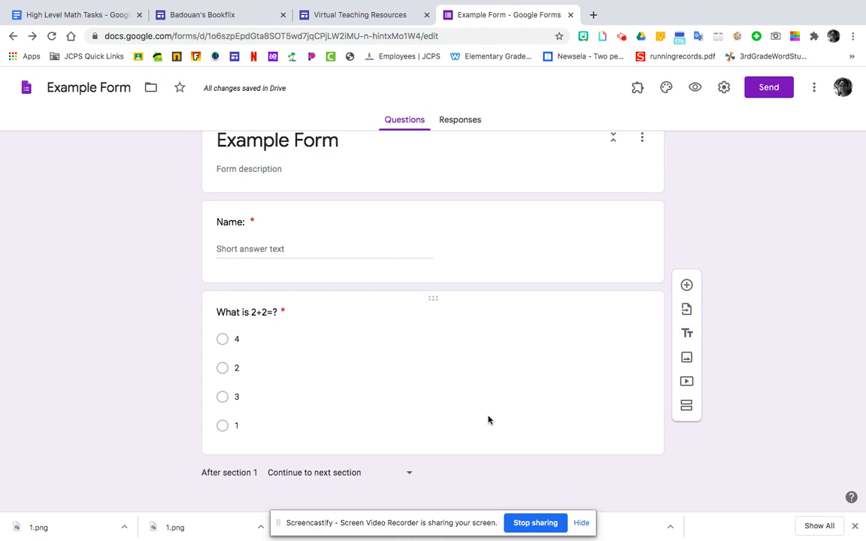
scroll(488, 418, "down", 3)
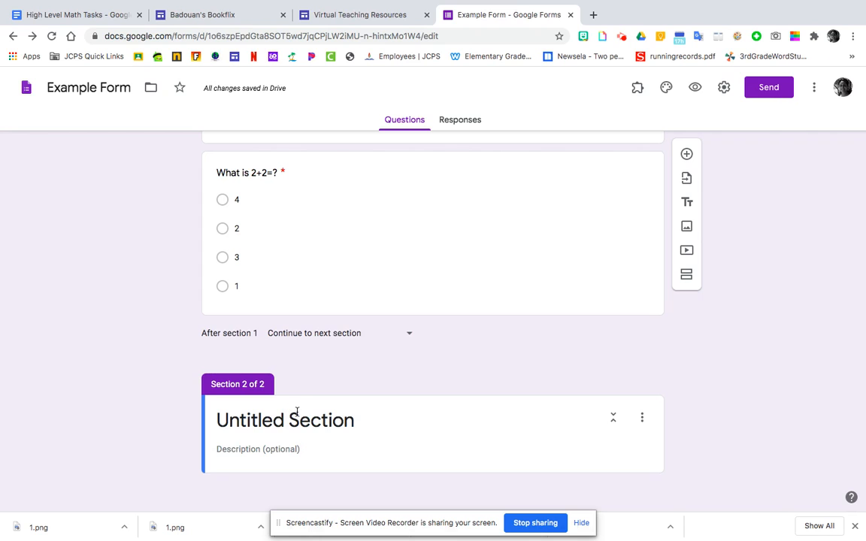
scroll(303, 415, "down", 1)
left_click(642, 417)
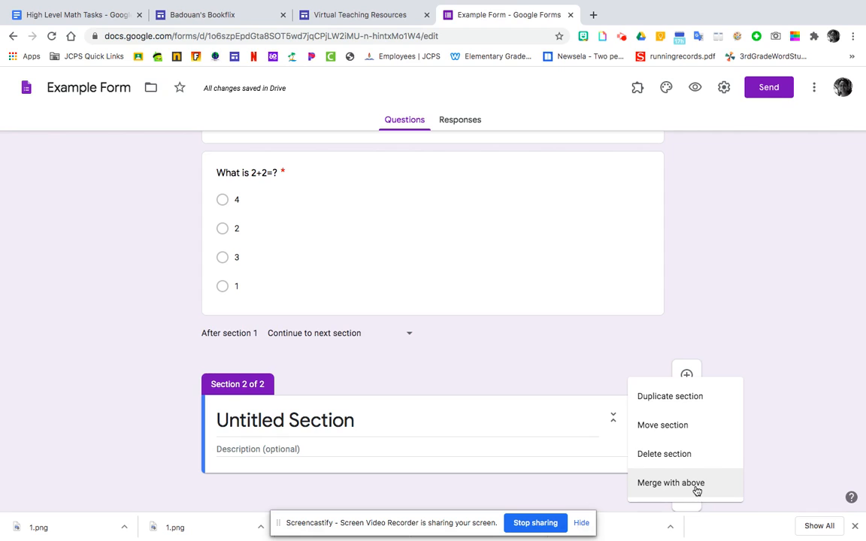
left_click(498, 417)
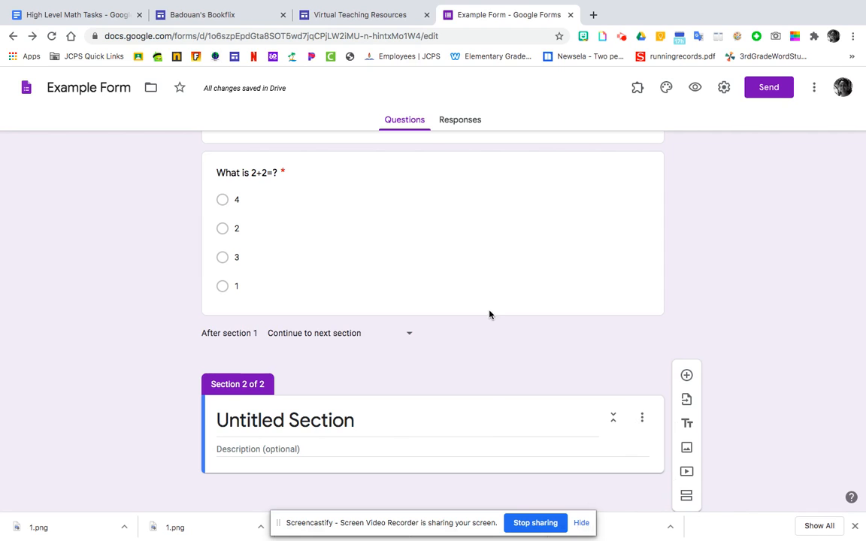
scroll(489, 311, "up", 3)
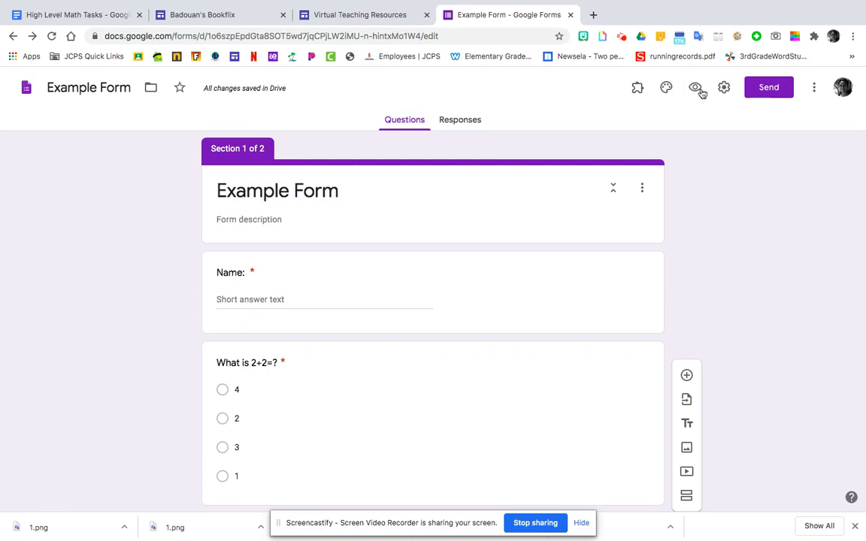
Step: Open the form's theme options and try the preset orange as the theme color
left_click(665, 89)
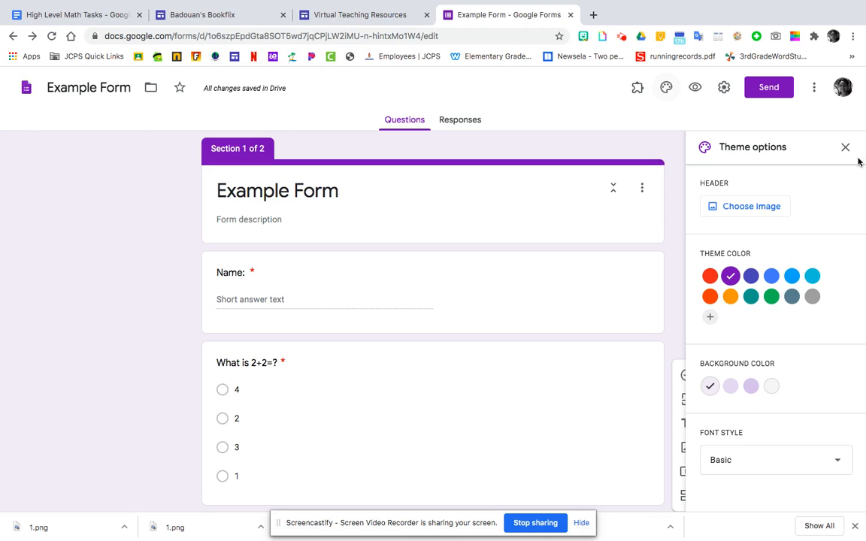
left_click(707, 276)
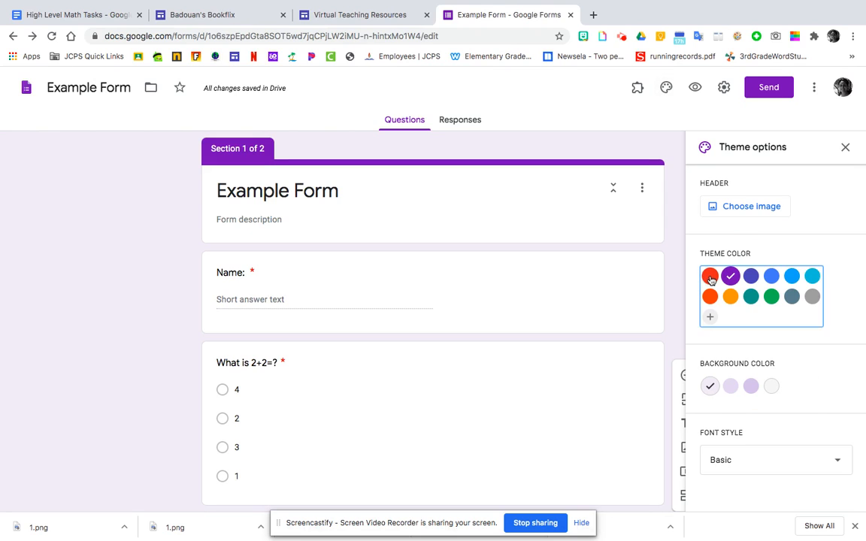
left_click(710, 296)
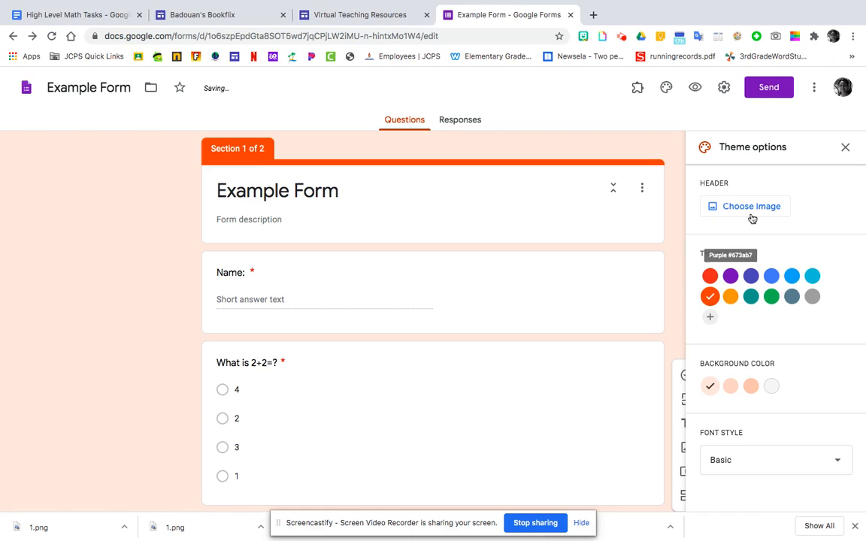
Step: Add #00ffee as a custom theme color and choose its dark background shade
left_click(710, 320)
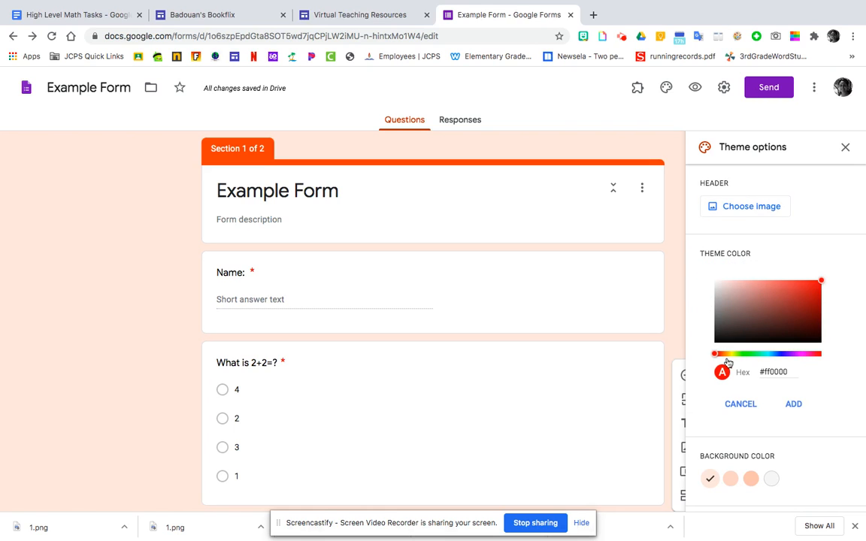
left_click_drag(718, 356, 767, 362)
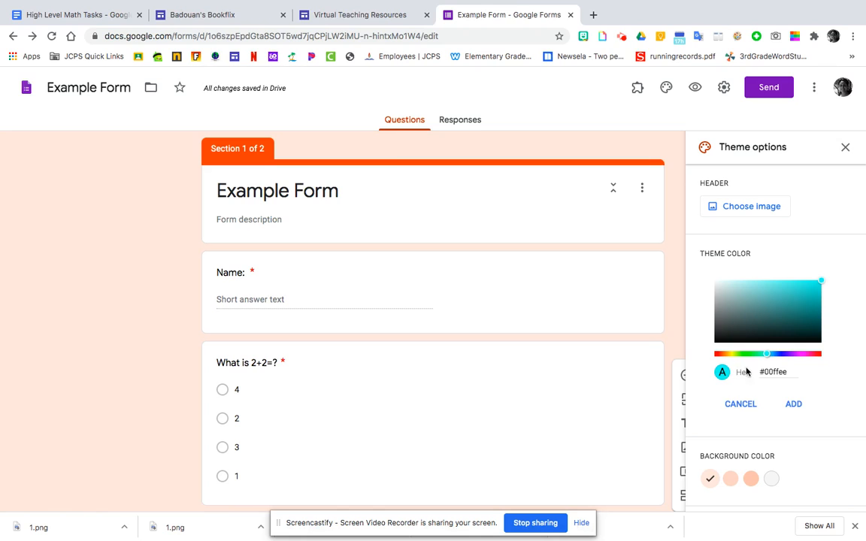
left_click(724, 377)
left_click(794, 405)
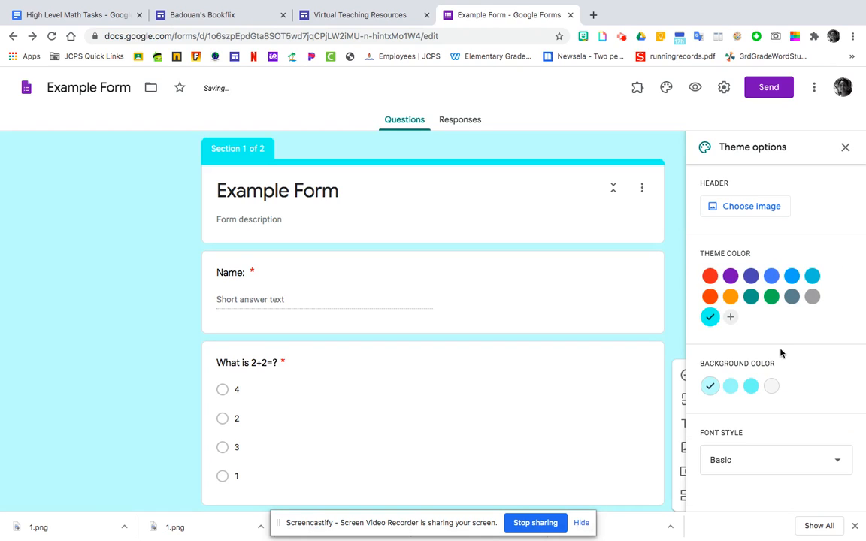
left_click(749, 383)
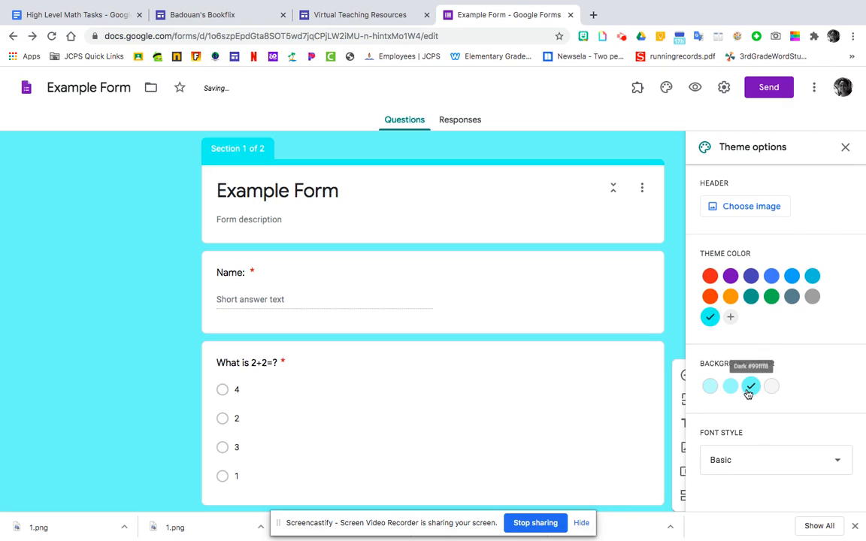
Step: Insert the colorful candy header image from the Work and School themes and reapply the custom cyan color with its dark background
left_click(752, 204)
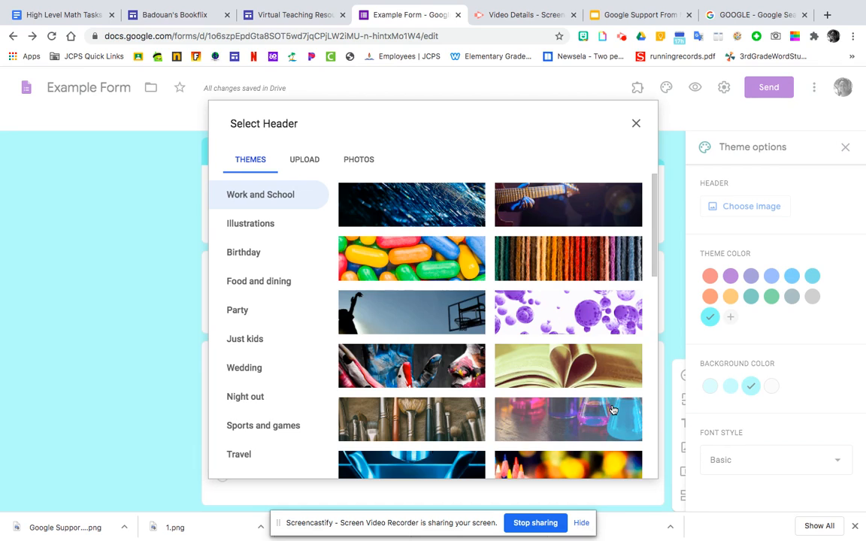
left_click(381, 267)
scroll(583, 414, "down", 3)
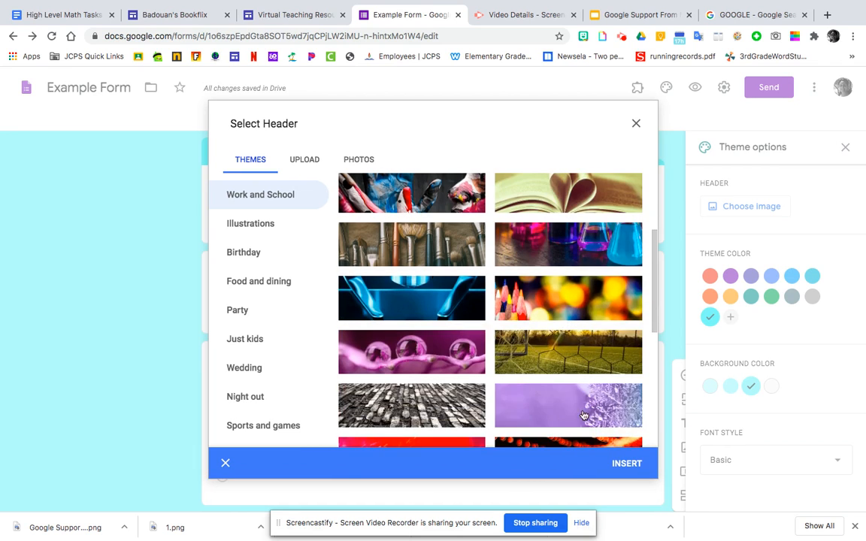
left_click(624, 461)
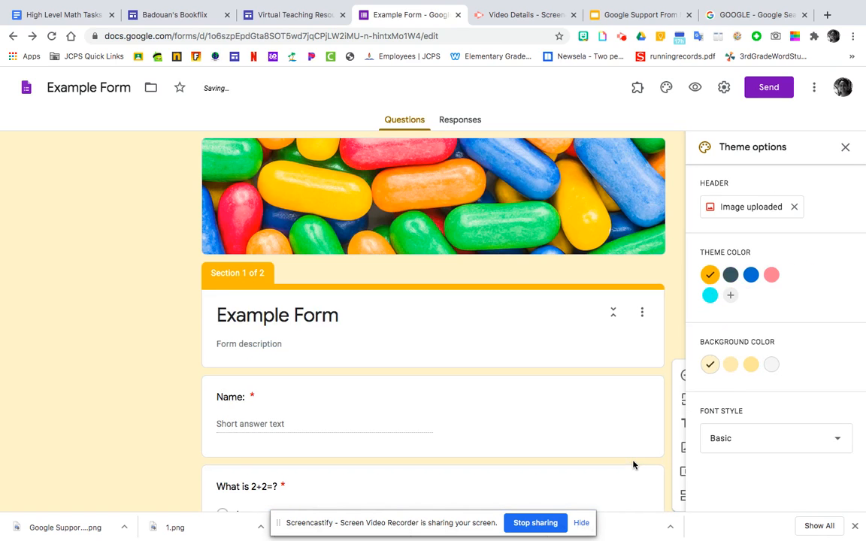
left_click(710, 295)
left_click(751, 364)
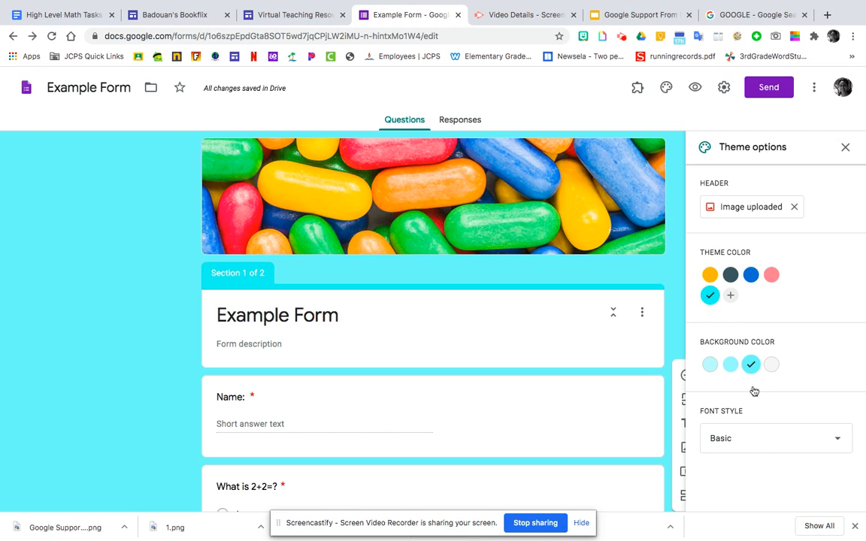
Step: Add #00ffcc as a custom theme color and set the form's font style to Playful
left_click(731, 296)
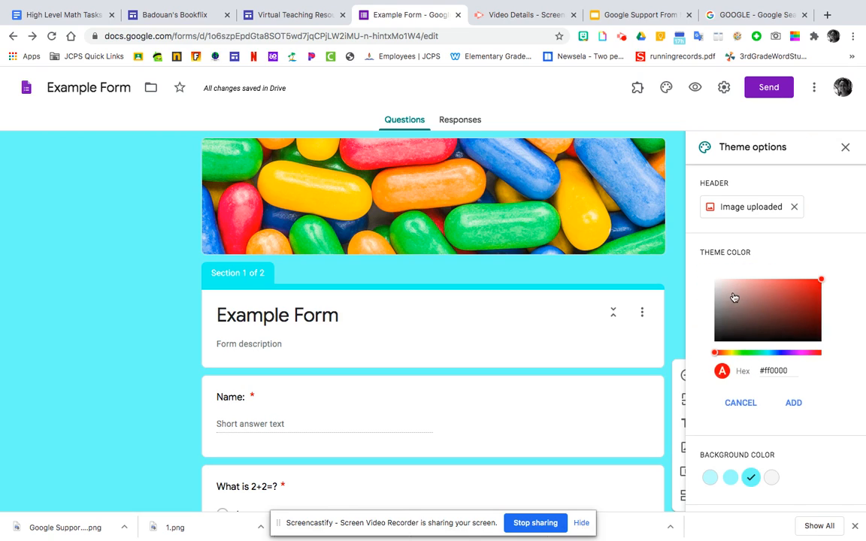
left_click_drag(716, 354, 765, 354)
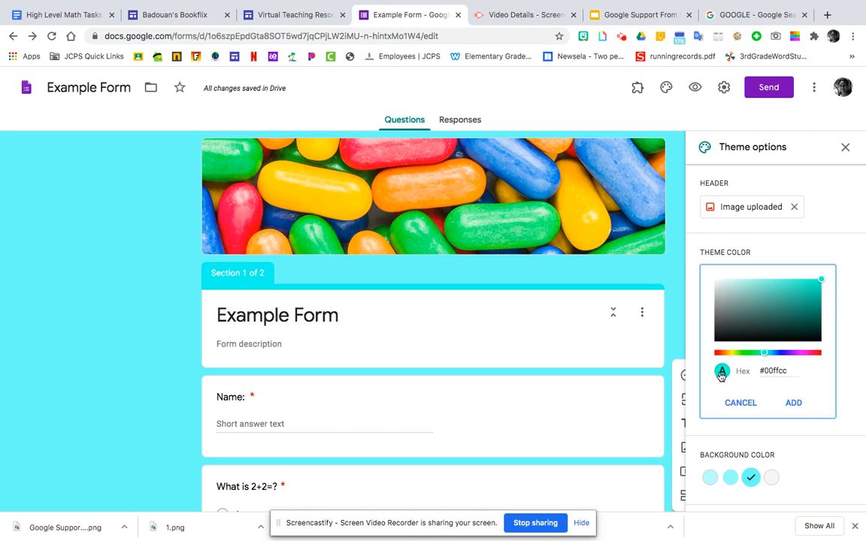
left_click(794, 404)
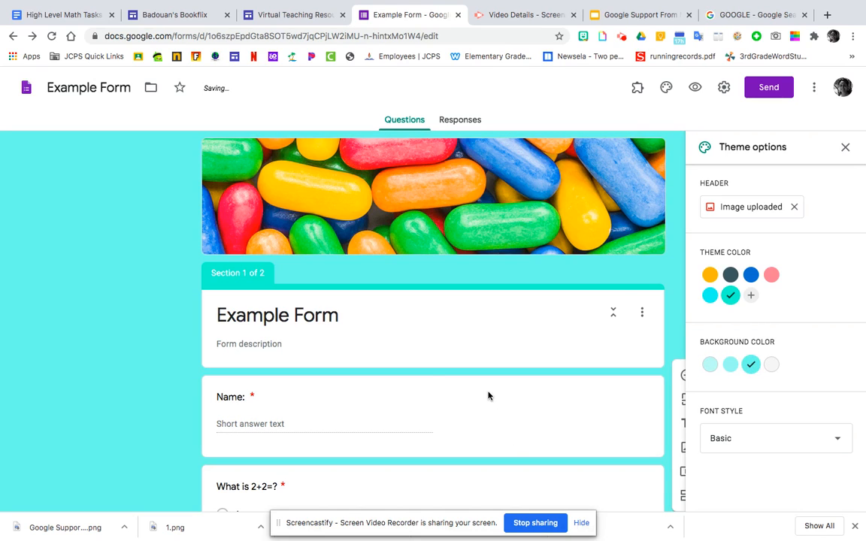
left_click(753, 445)
left_click(720, 488)
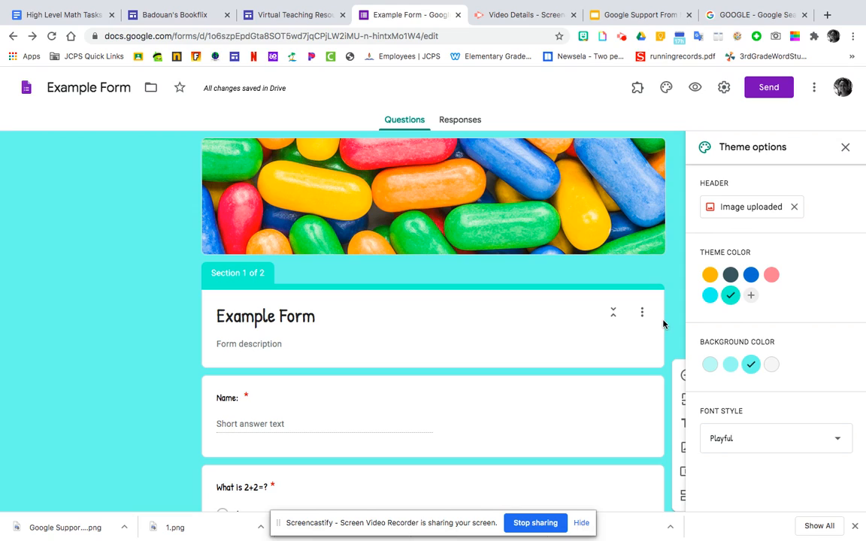
Step: Preview the form and try to continue to the next section without answering the questions
left_click(695, 88)
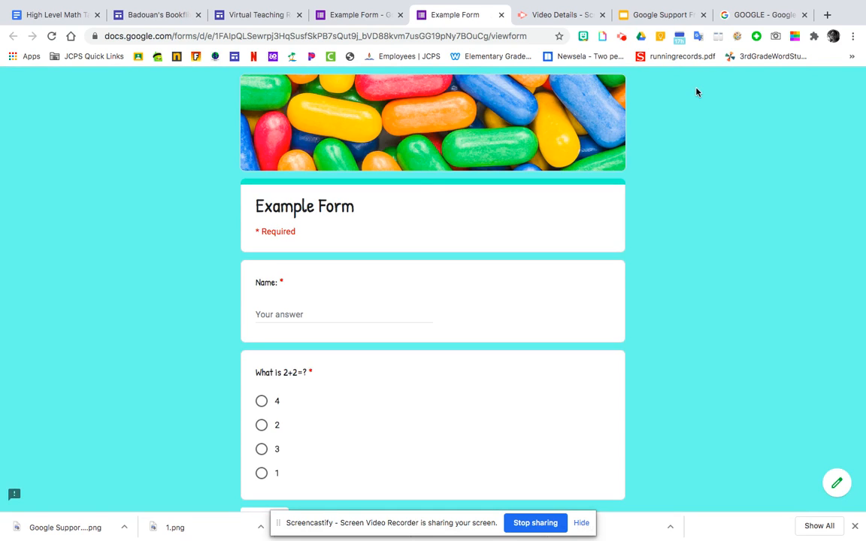
scroll(430, 328, "down", 3)
scroll(431, 328, "up", 2)
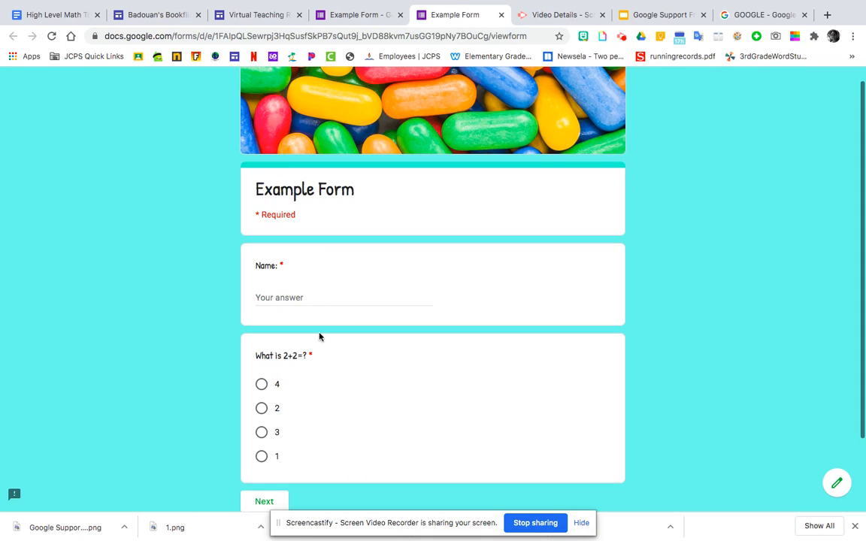
scroll(319, 337, "down", 3)
left_click(262, 416)
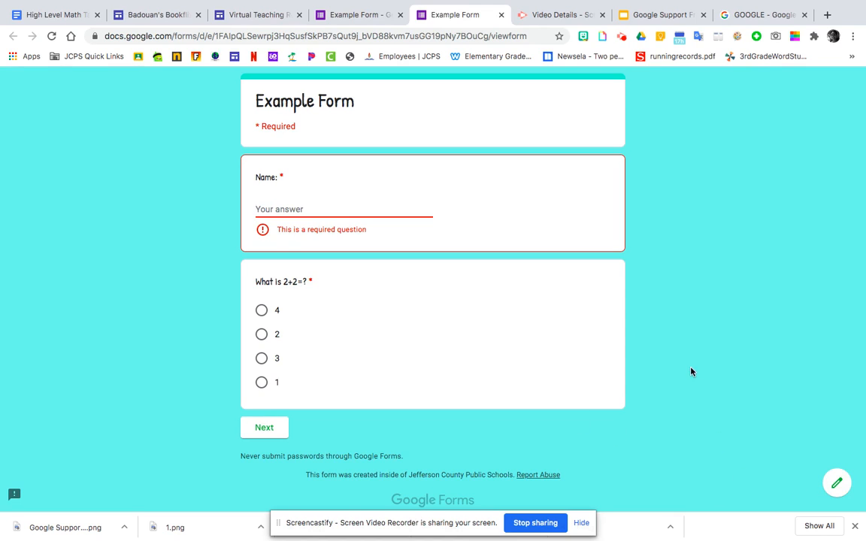
Step: Return to editing the form and review its General and Presentation settings
left_click(832, 489)
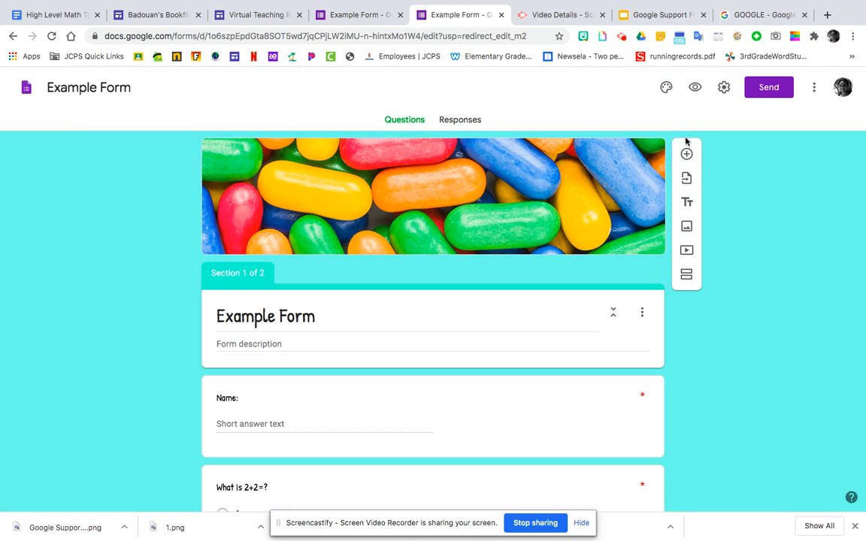
left_click(722, 90)
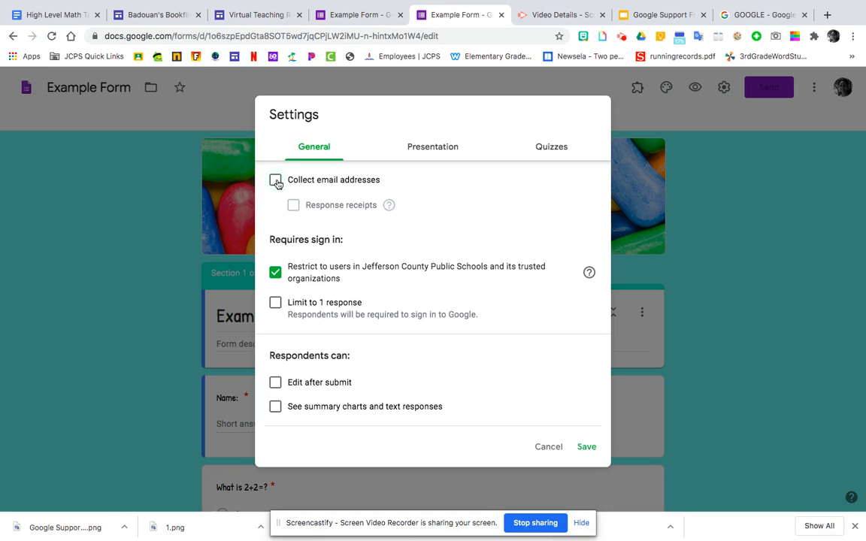
scroll(290, 267, "down", 1)
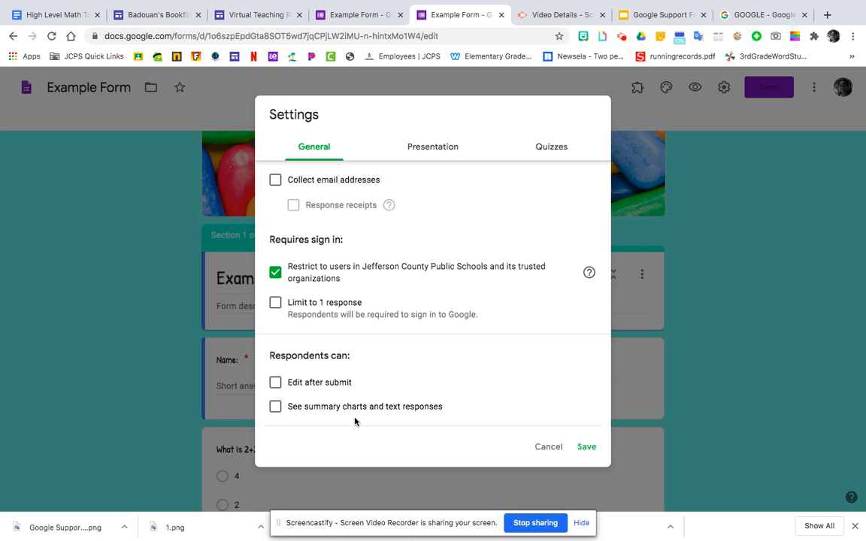
left_click(425, 150)
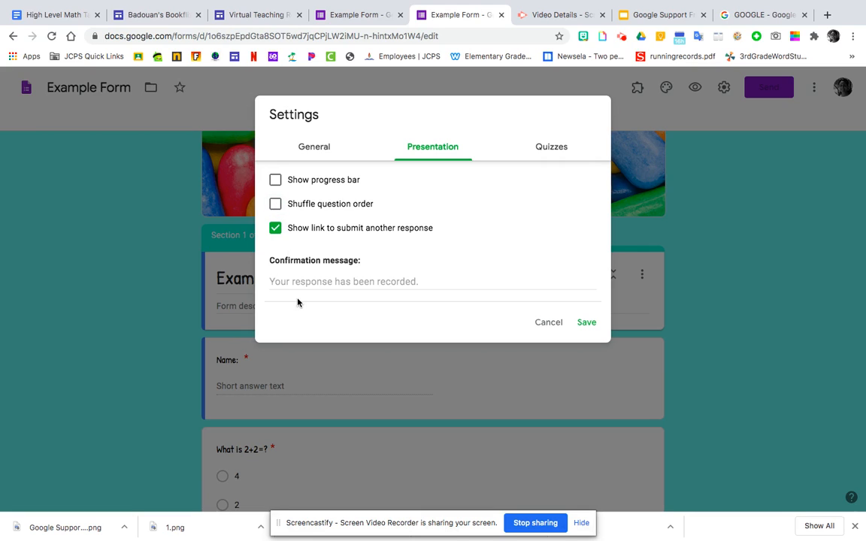
Step: Disable the link to submit another response and set the confirmation message to "Great Job! You have completed your assignment!"
left_click(275, 229)
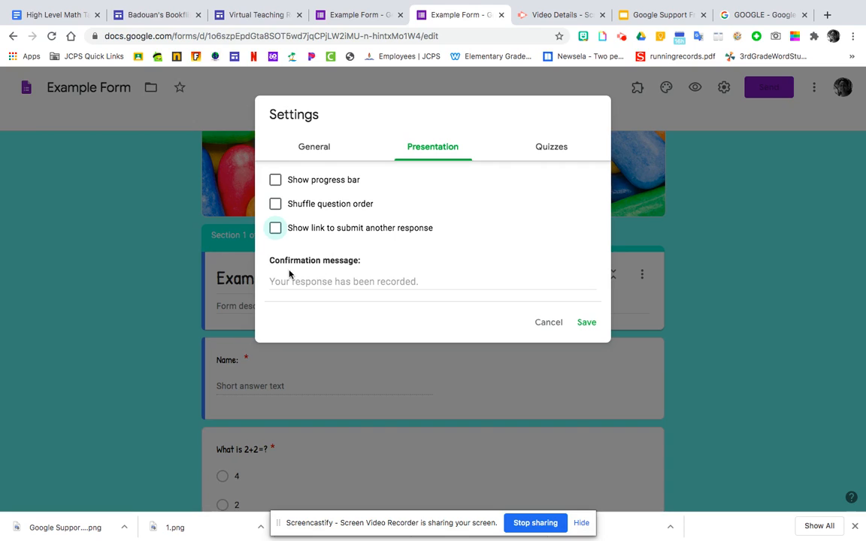
left_click(327, 280)
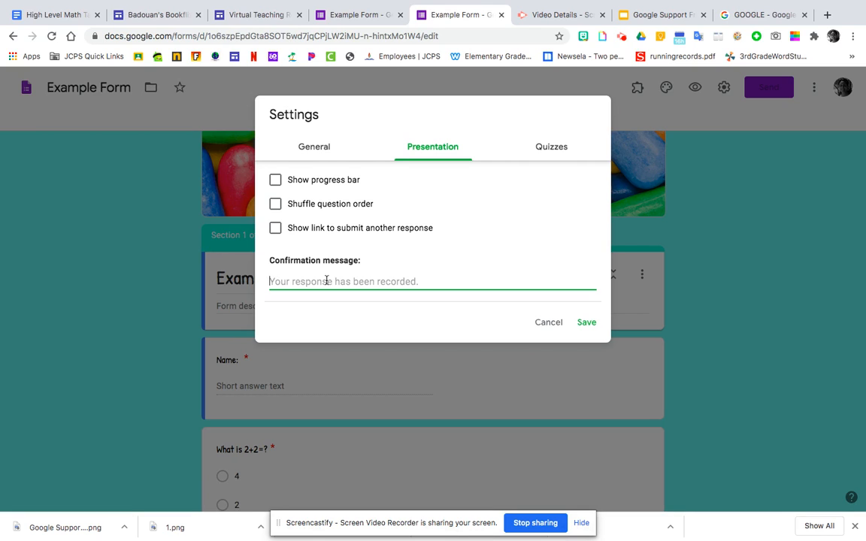
type("Great")
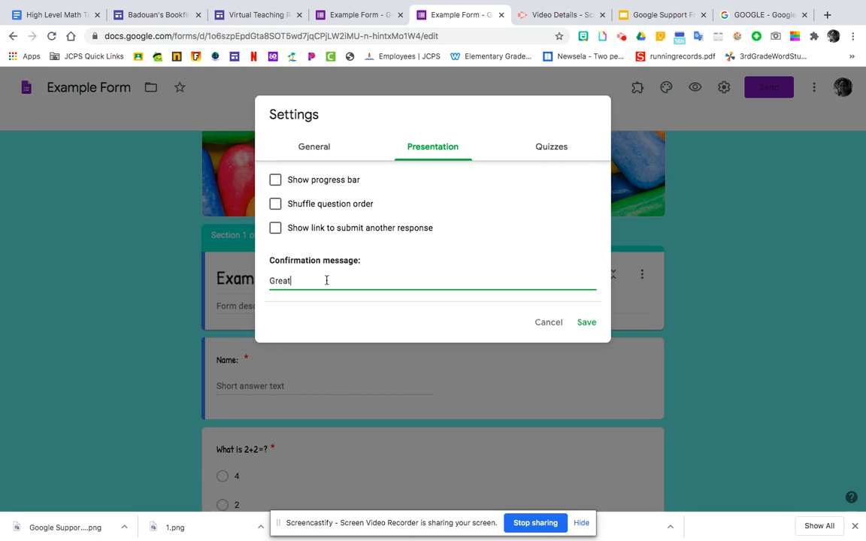
type(" Job! You have completed your assi")
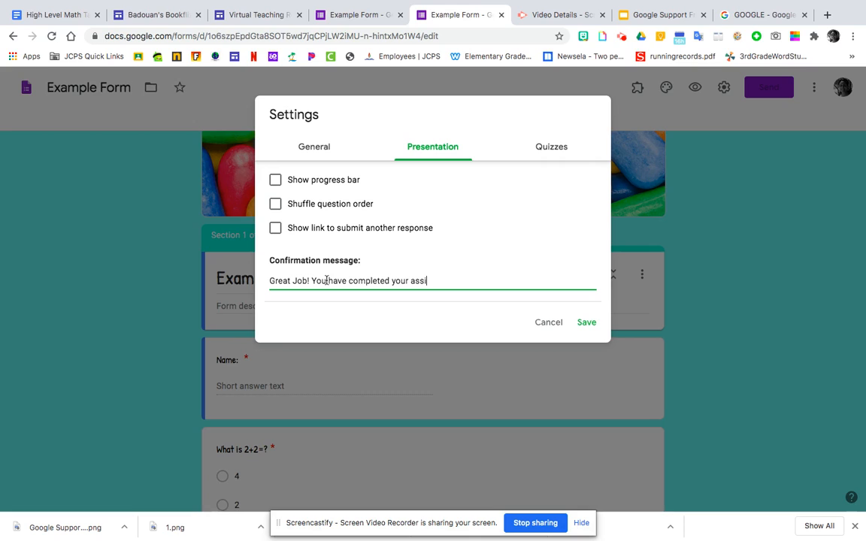
type("gnment!")
Step: Turn on the quiz option to review its grading choices, turn it back off and save the form settings
left_click(553, 148)
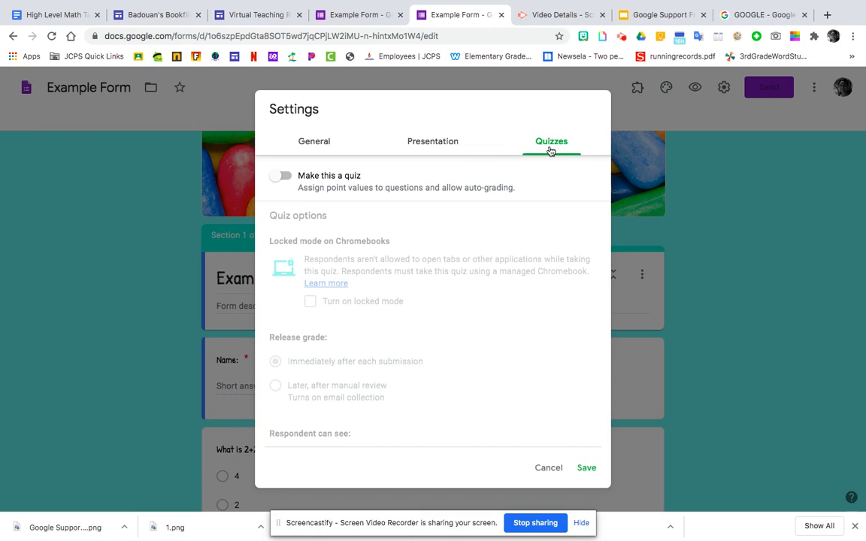
left_click(279, 178)
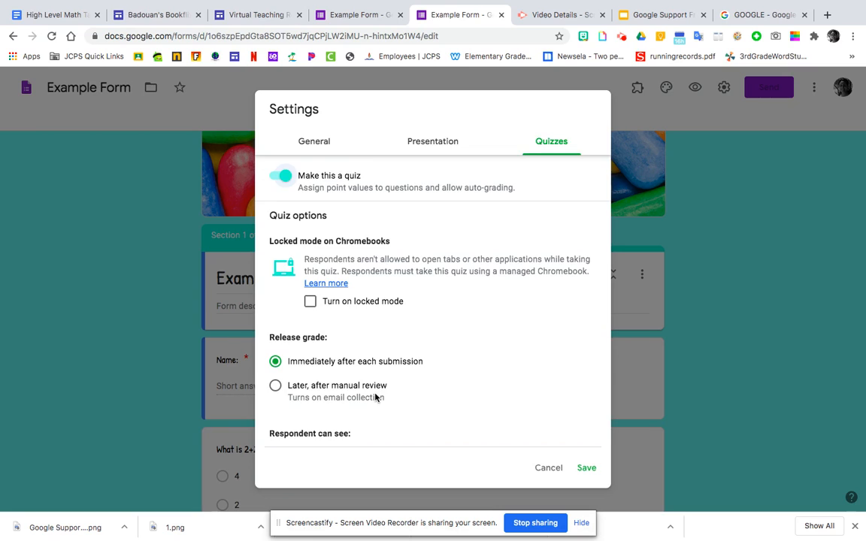
scroll(375, 397, "down", 3)
scroll(307, 367, "down", 1)
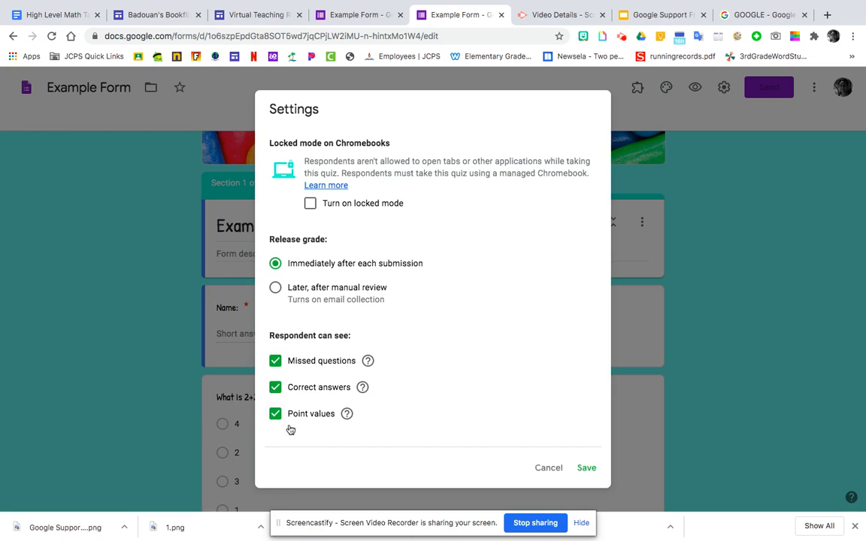
scroll(446, 322, "up", 3)
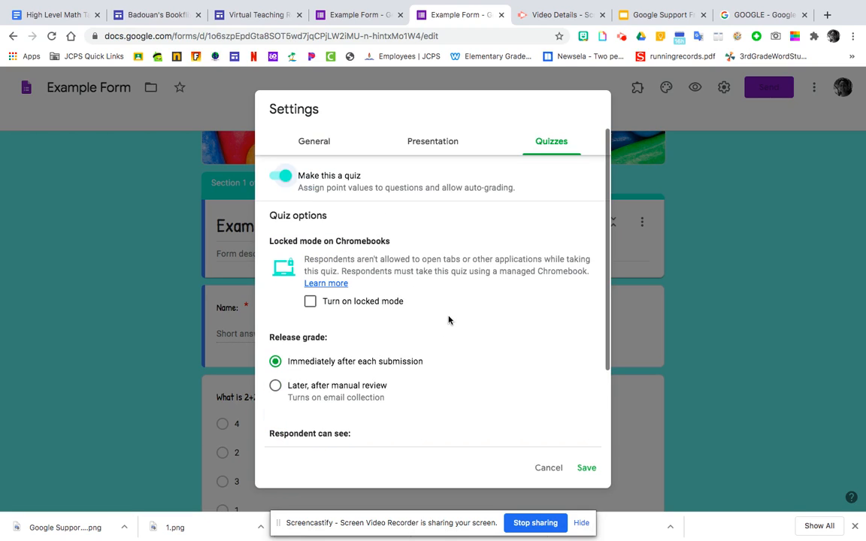
left_click(287, 176)
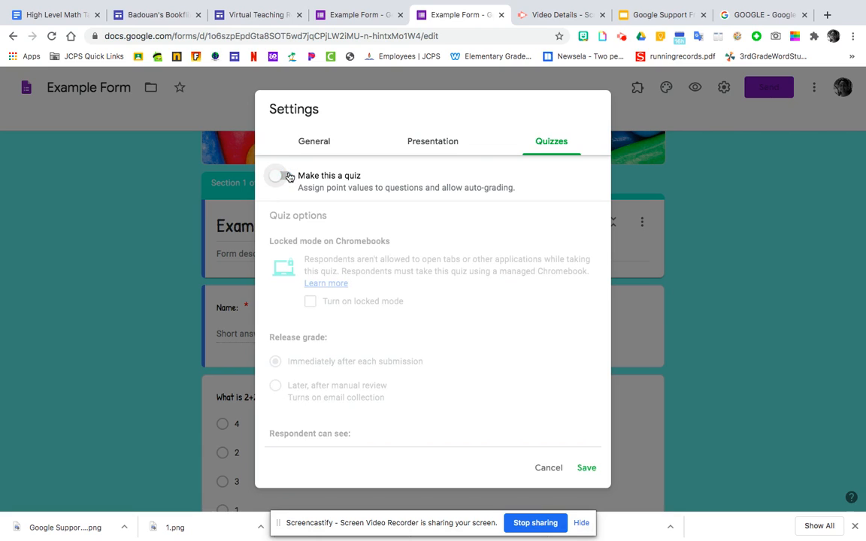
left_click(586, 468)
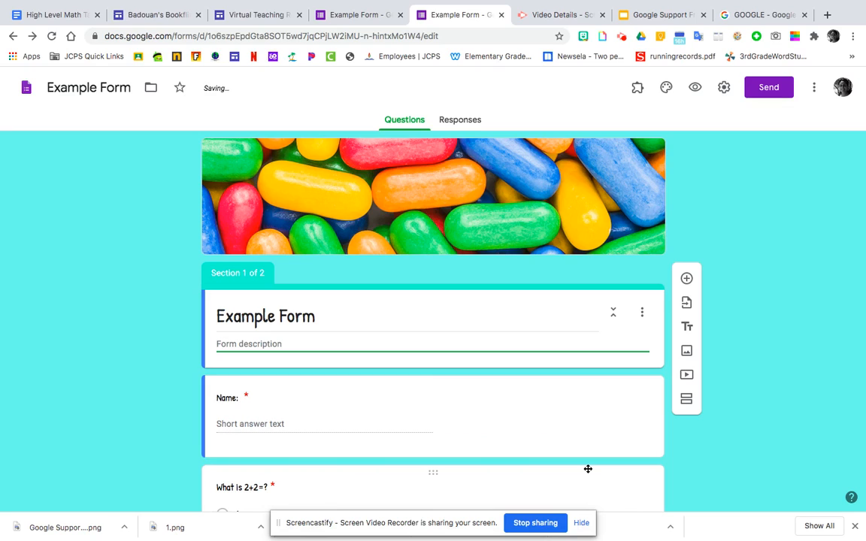
Step: Review the form's additional actions and its email, shortened link and HTML embed sending options, leaving the form unsent
left_click(815, 89)
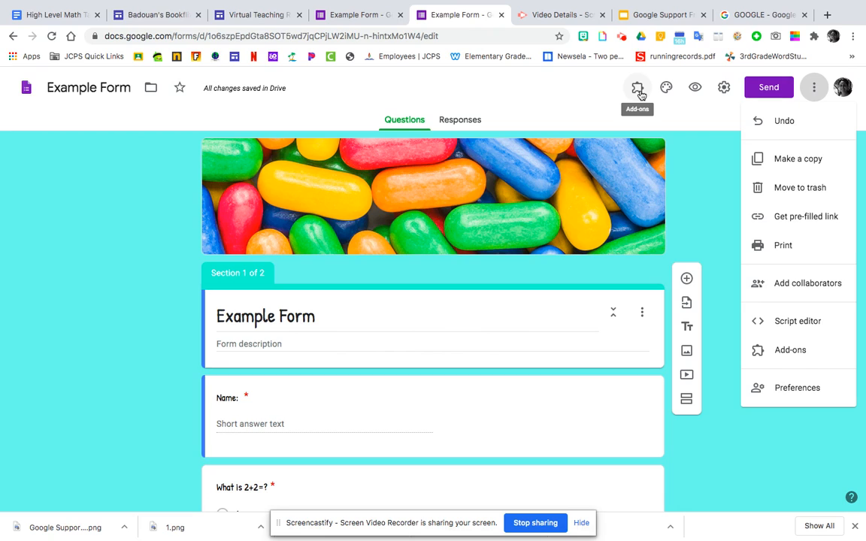
left_click(763, 91)
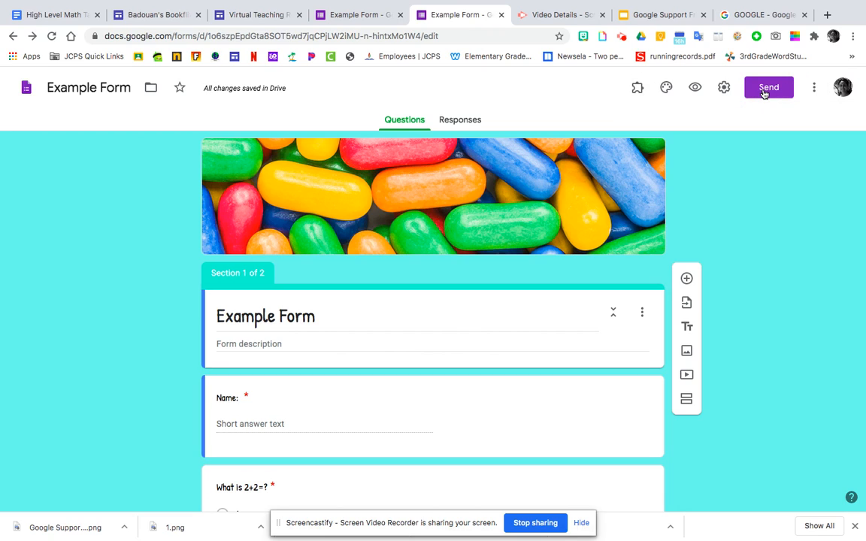
left_click(768, 88)
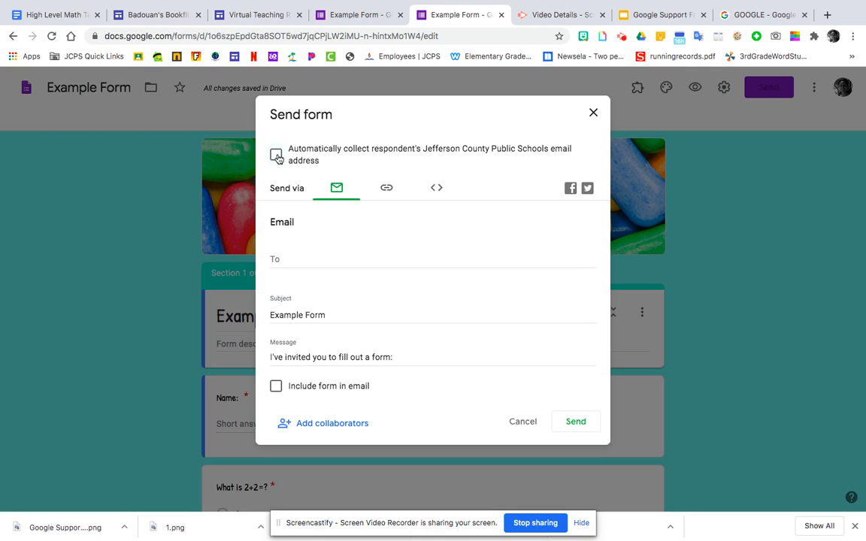
left_click(386, 188)
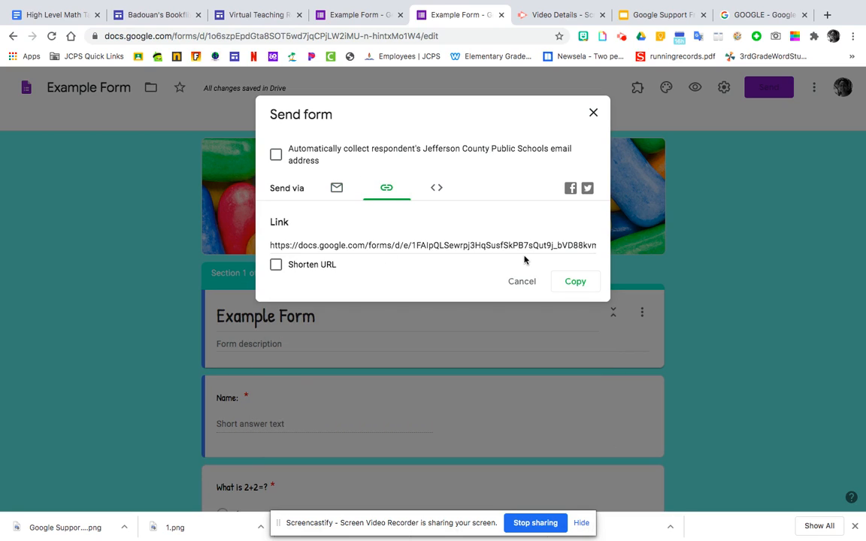
left_click(276, 265)
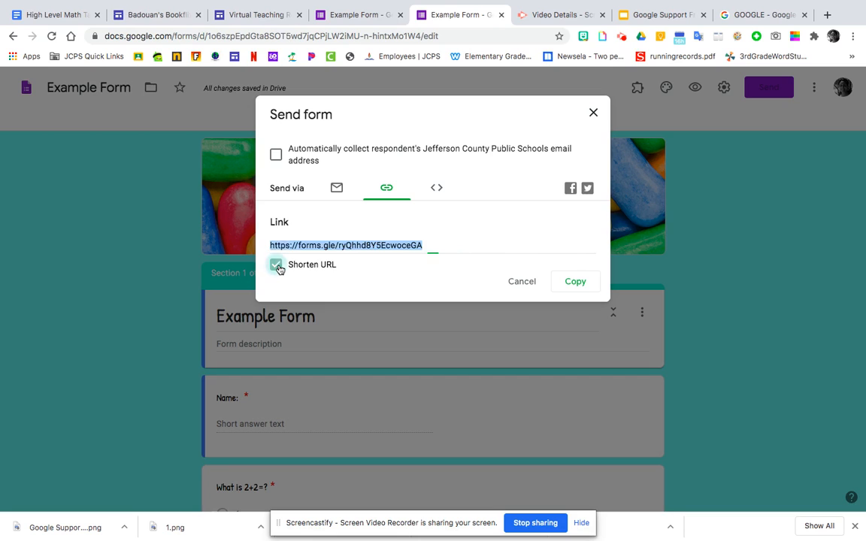
left_click(437, 189)
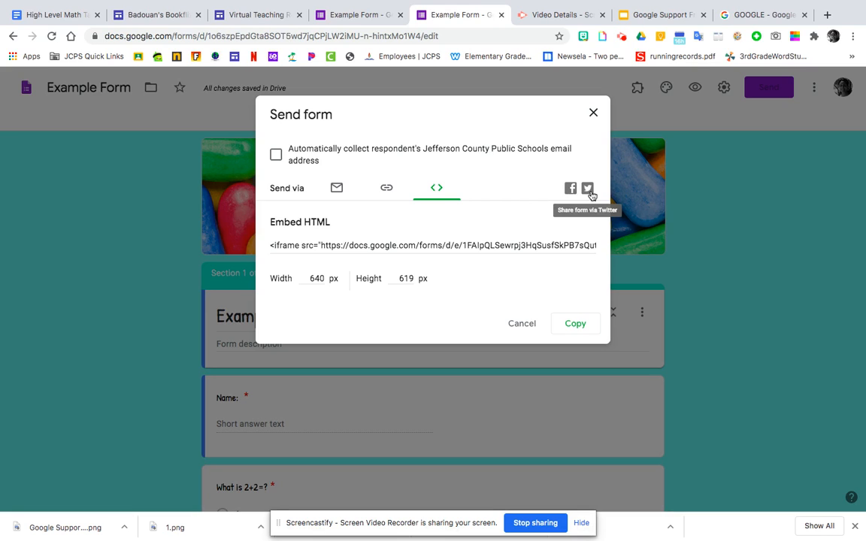
left_click(520, 325)
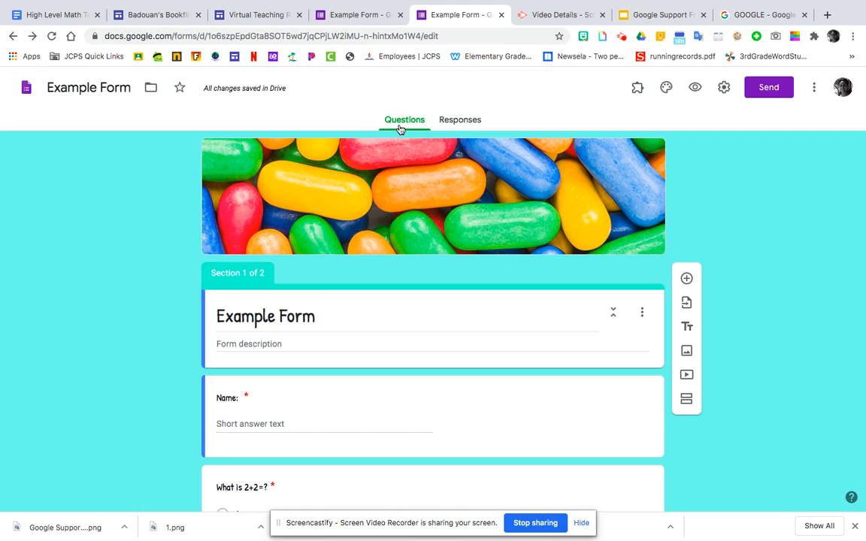
Step: Examine the form's responses page and the available options for managing responses
left_click(466, 121)
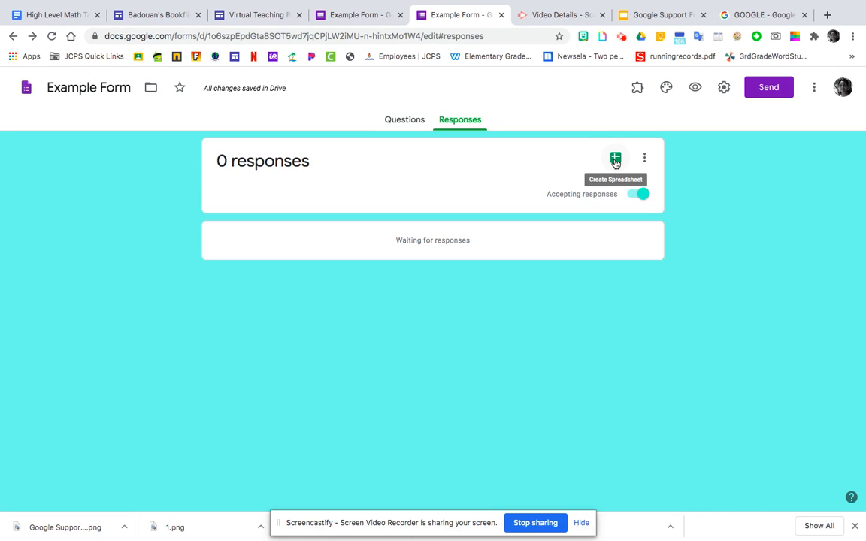
left_click(645, 159)
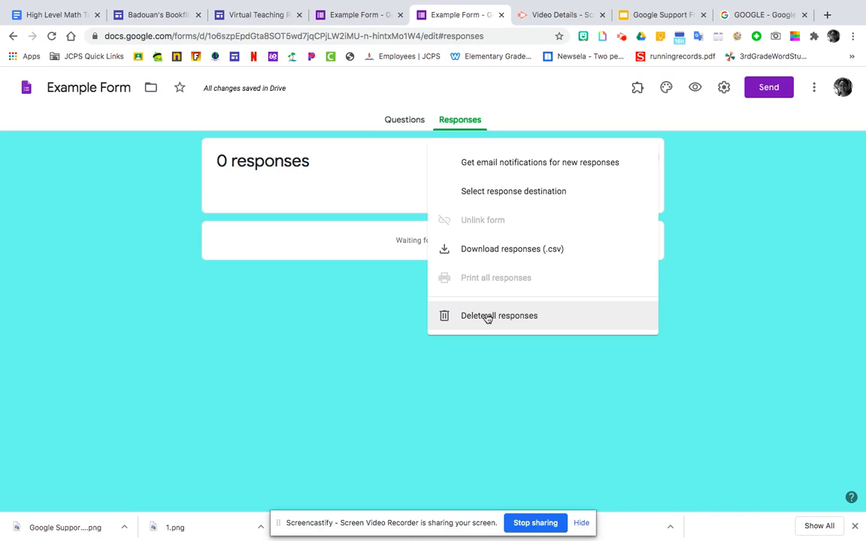
left_click(338, 373)
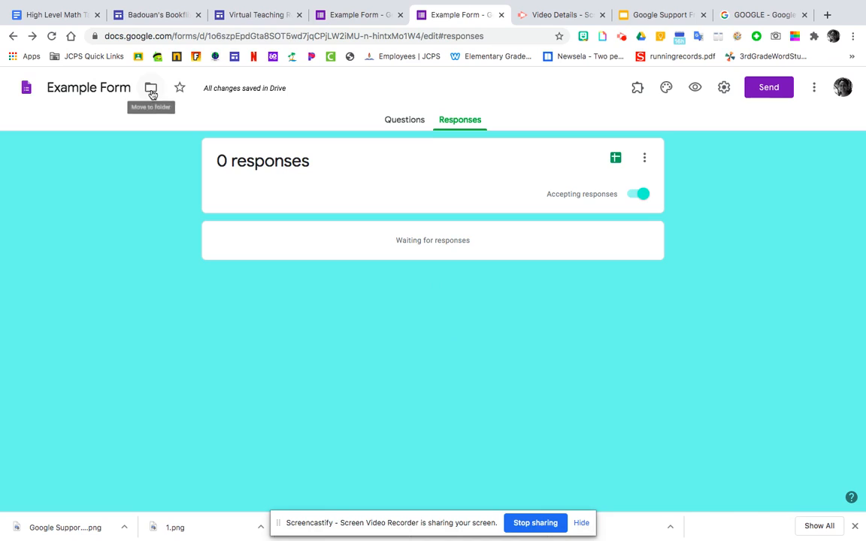